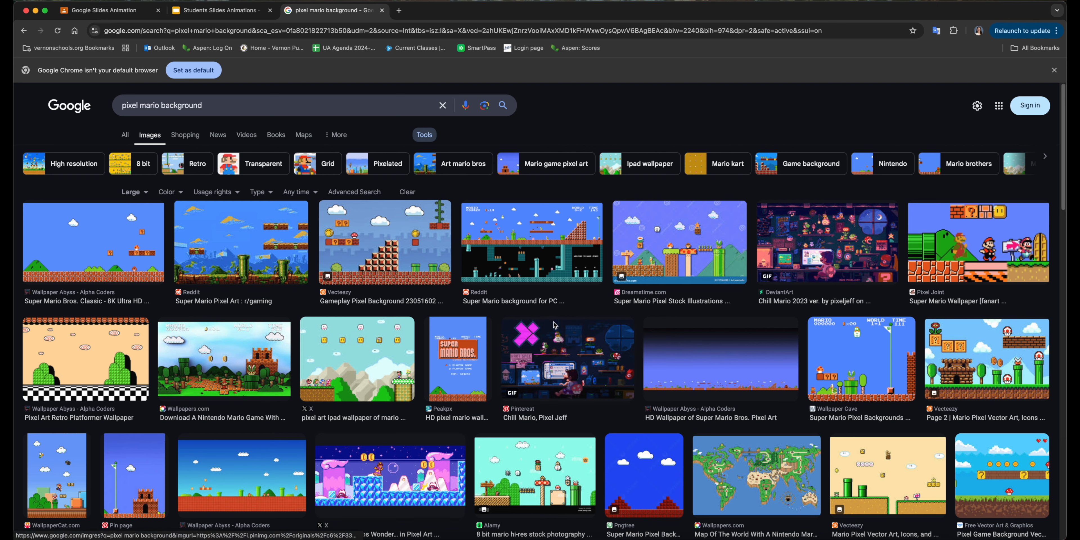
- Preview the "Super Mario Bros. Classic - 8K Ultra HD Wallpaper" image result and copy the large version
{"action": "left_click", "coordinate": [84, 257]}
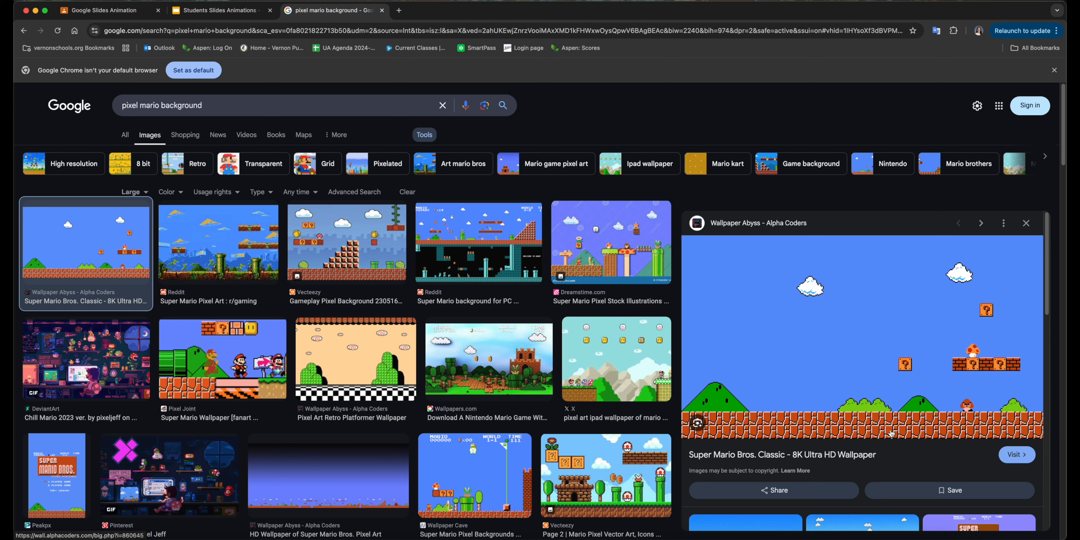
{"action": "right_click", "coordinate": [91, 247]}
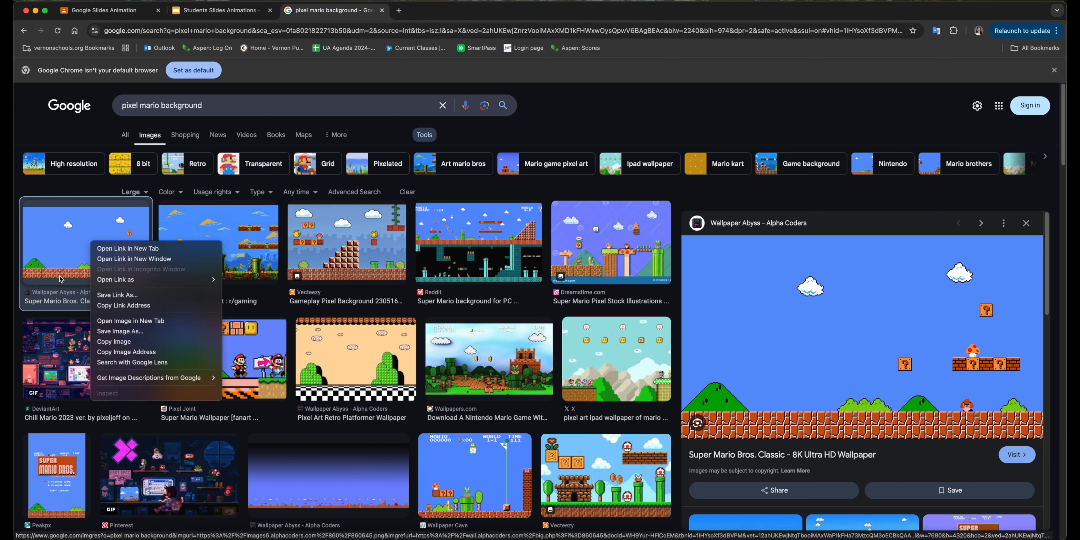
{"action": "right_click", "coordinate": [851, 322]}
{"action": "left_click", "coordinate": [877, 439]}
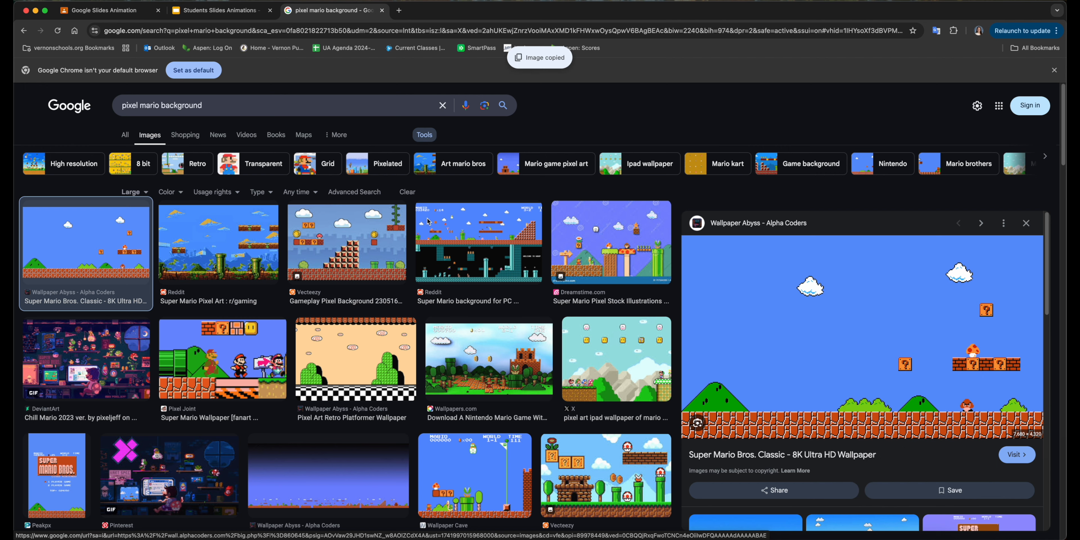
- Switch to the Students Slides Animations presentation and paste the copied Mario background onto the blank slide
{"action": "left_click", "coordinate": [198, 17]}
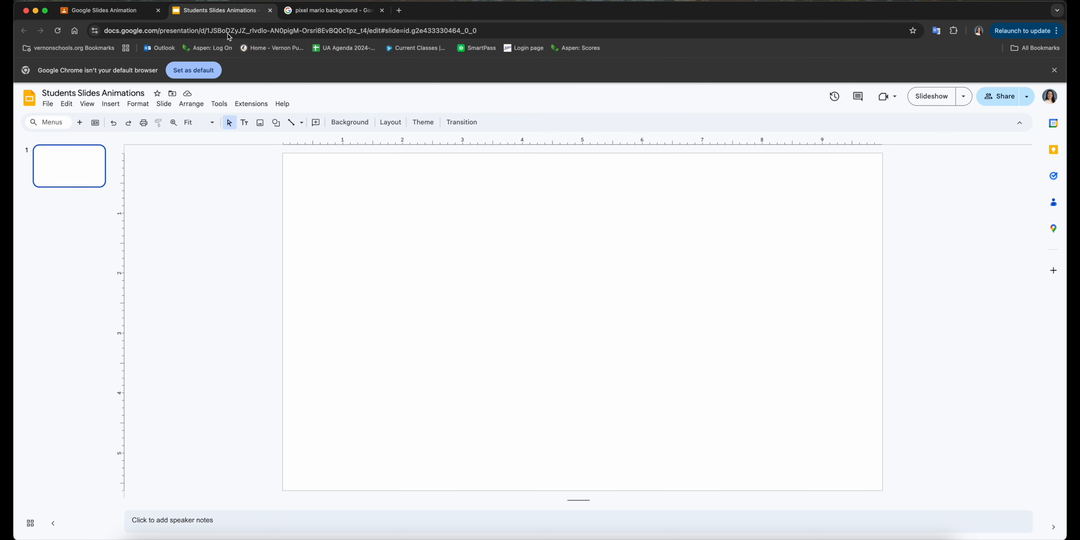
{"action": "right_click", "coordinate": [508, 280]}
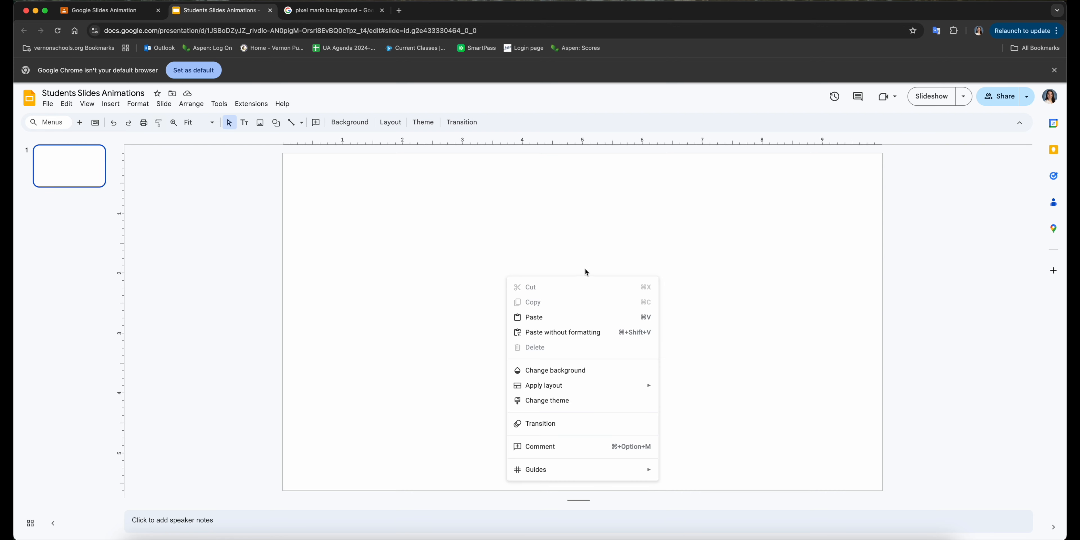
{"action": "left_click", "coordinate": [558, 318]}
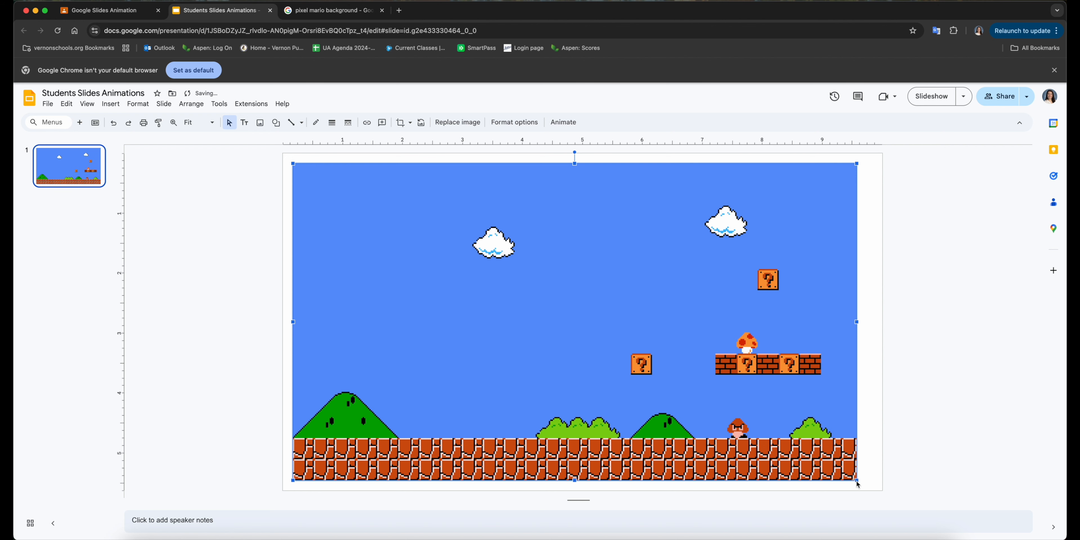
- Move and stretch the background image until it fills the whole slide to every edge
{"action": "left_click_drag", "start_coordinate": [857, 481], "coordinate": [882, 495]}
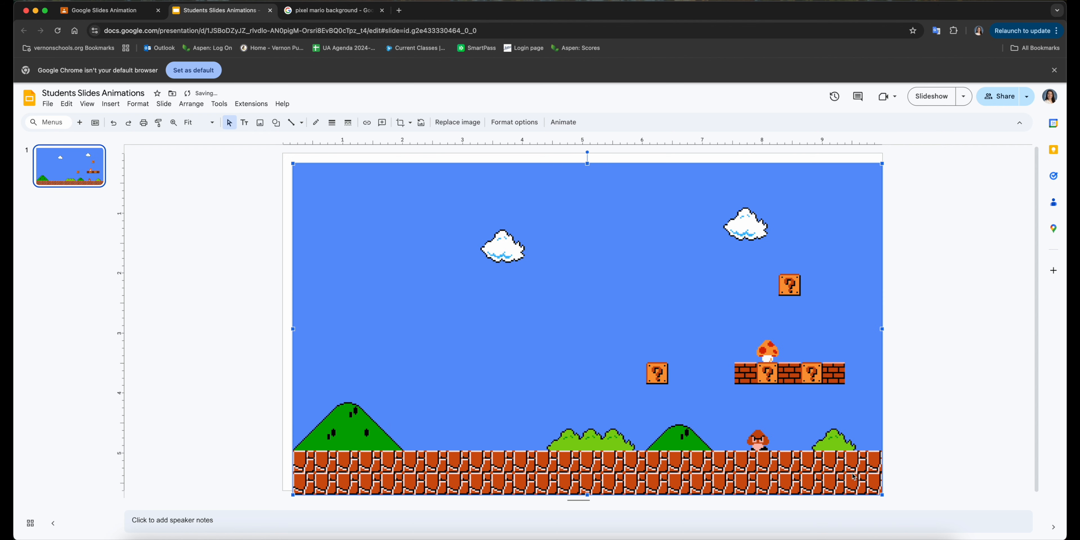
{"action": "left_click_drag", "start_coordinate": [850, 466], "coordinate": [852, 462]}
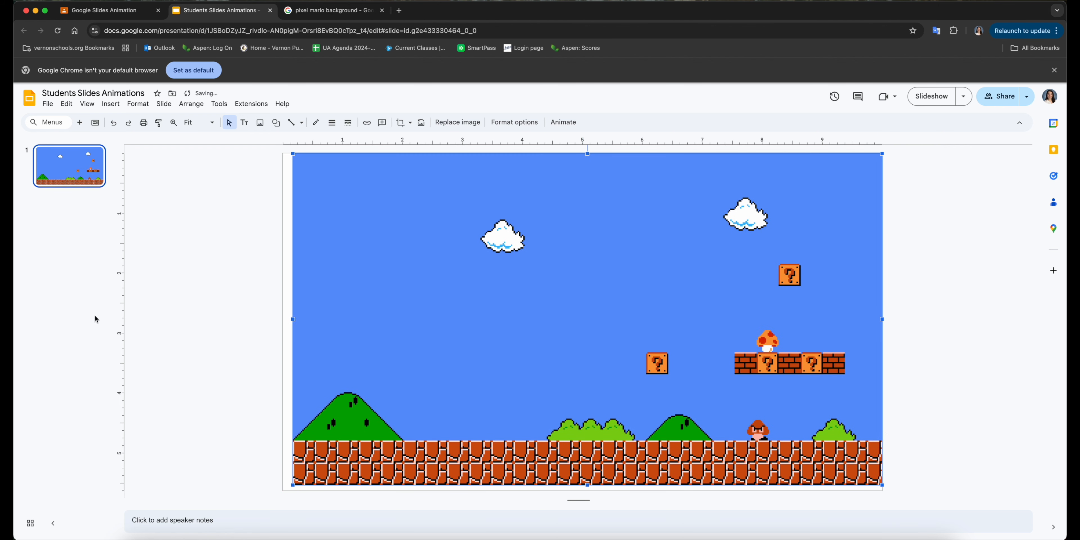
{"action": "left_click_drag", "start_coordinate": [294, 320], "coordinate": [282, 319]}
{"action": "left_click", "coordinate": [979, 338]}
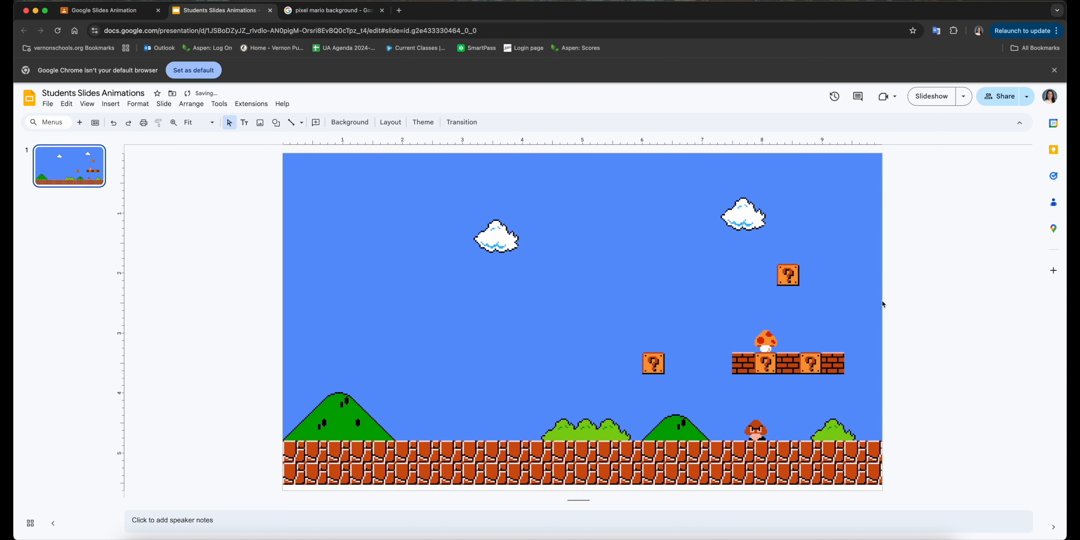
{"action": "left_click", "coordinate": [879, 366]}
{"action": "left_click_drag", "start_coordinate": [583, 484], "coordinate": [583, 491]}
{"action": "left_click", "coordinate": [27, 270]}
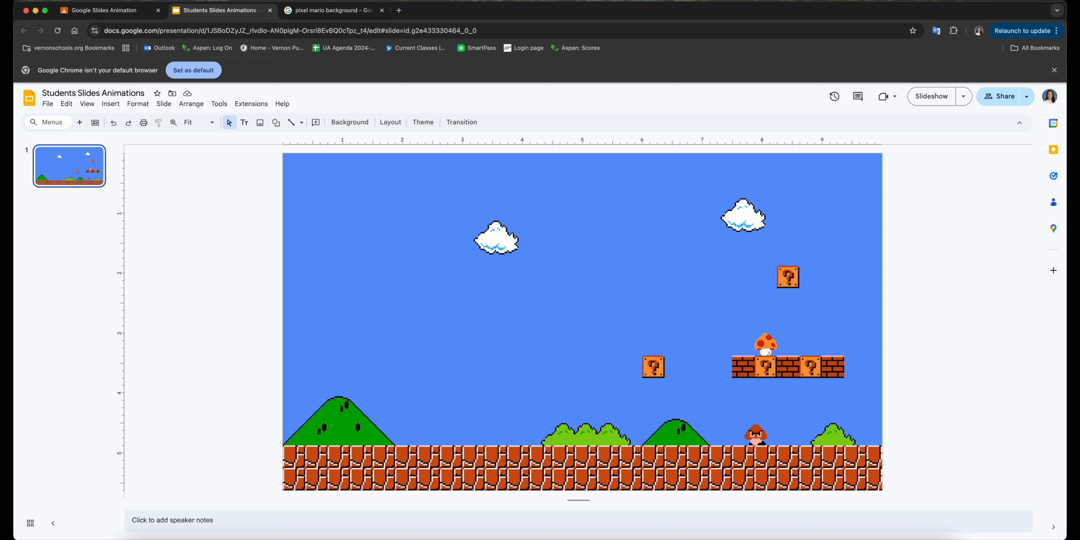
- Return to the Google Images results and change the search to "pixel mario"
{"action": "left_click", "coordinate": [332, 10]}
{"action": "left_click", "coordinate": [218, 105]}
{"action": "key", "text": "BackSpace"}
{"action": "key", "text": "BackSpace"}
{"action": "key", "text": "BackSpace"}
{"action": "key", "text": "BackSpace"}
{"action": "key", "text": "BackSpace"}
{"action": "key", "text": "BackSpace"}
{"action": "key", "text": "BackSpace"}
{"action": "key", "text": "BackSpace"}
{"action": "key", "text": "BackSpace"}
{"action": "key", "text": "BackSpace"}
{"action": "key", "text": "BackSpace"}
{"action": "key", "text": "BackSpace"}
{"action": "key", "text": "BackSpace"}
{"action": "key", "text": "BackSpace"}
{"action": "key", "text": "BackSpace"}
{"action": "key", "text": "BackSpace"}
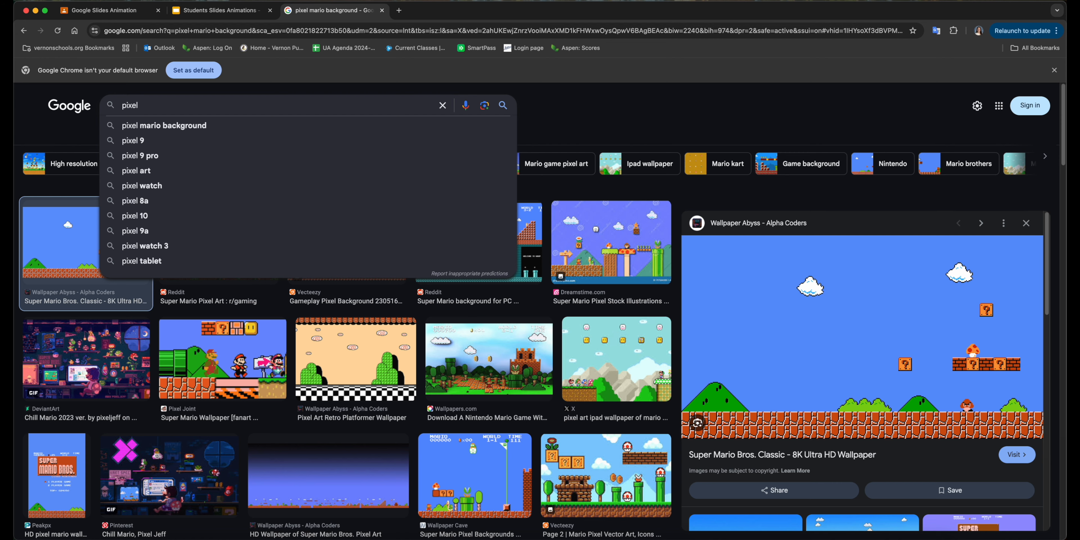
{"action": "type", "text": "mario"}
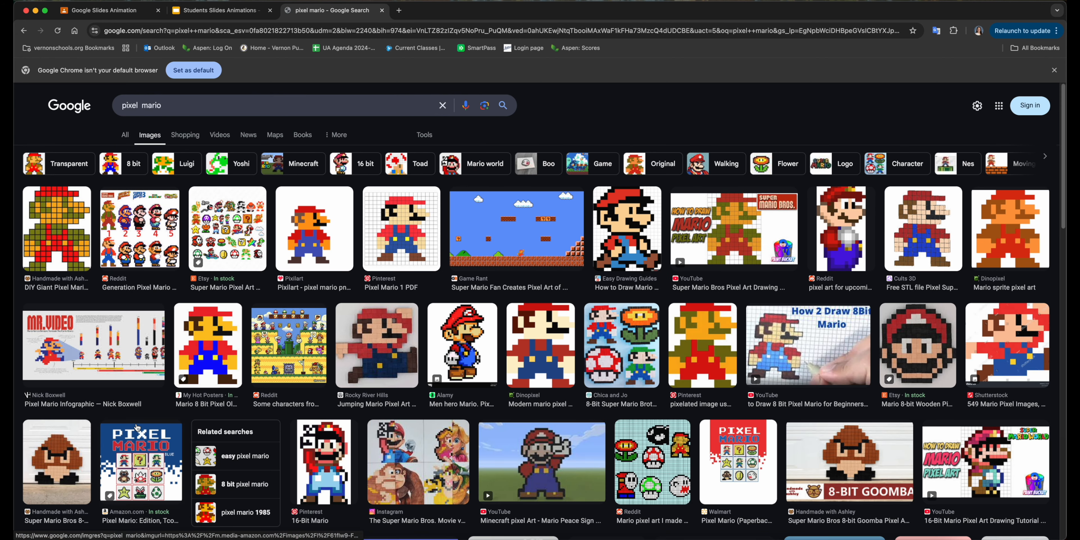
- Preview the walking Mario from Easy Drawing Guides and copy the large image
{"action": "left_click", "coordinate": [315, 228]}
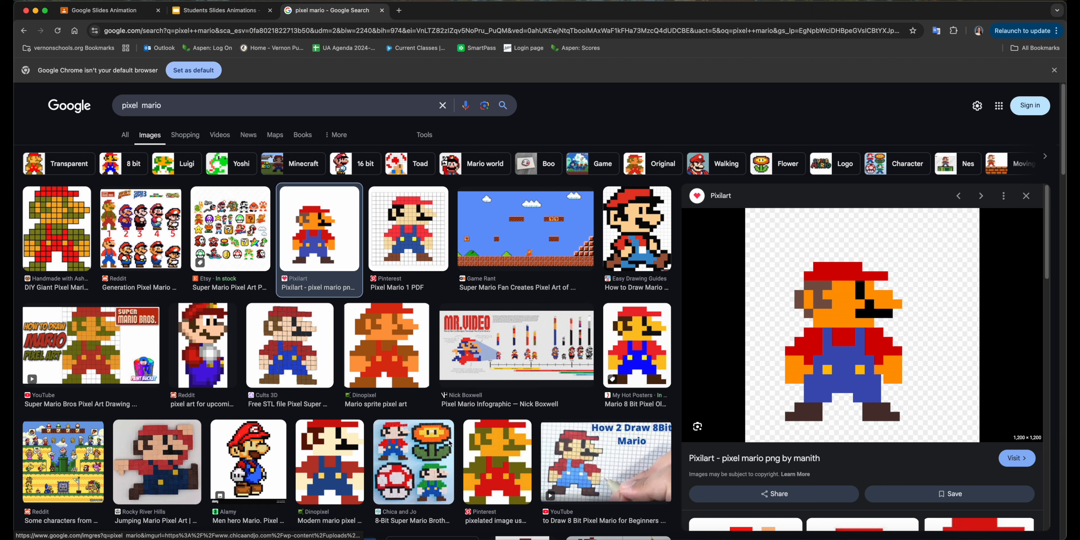
{"action": "left_click", "coordinate": [640, 244]}
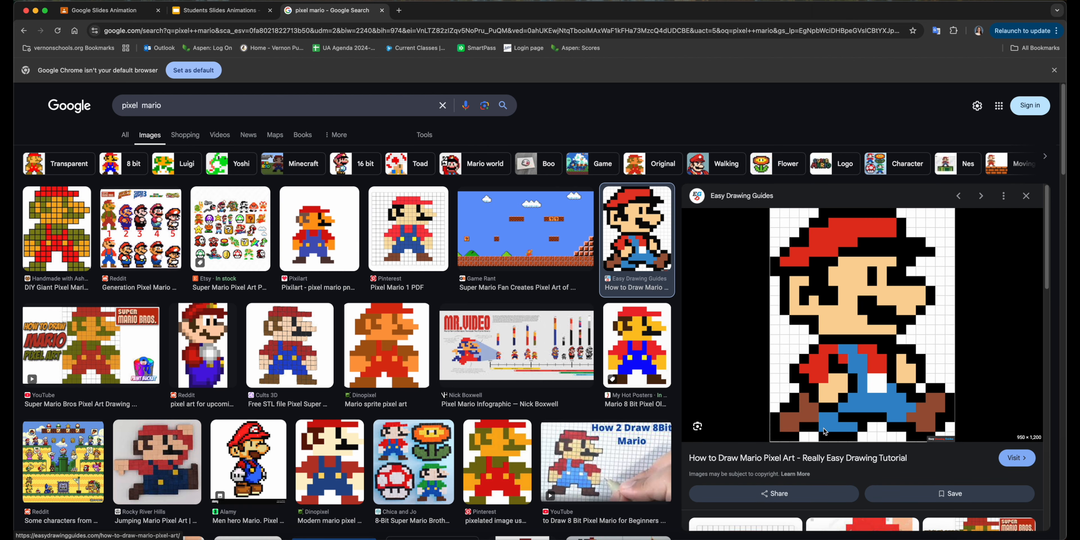
{"action": "right_click", "coordinate": [888, 301]}
{"action": "left_click", "coordinate": [931, 415]}
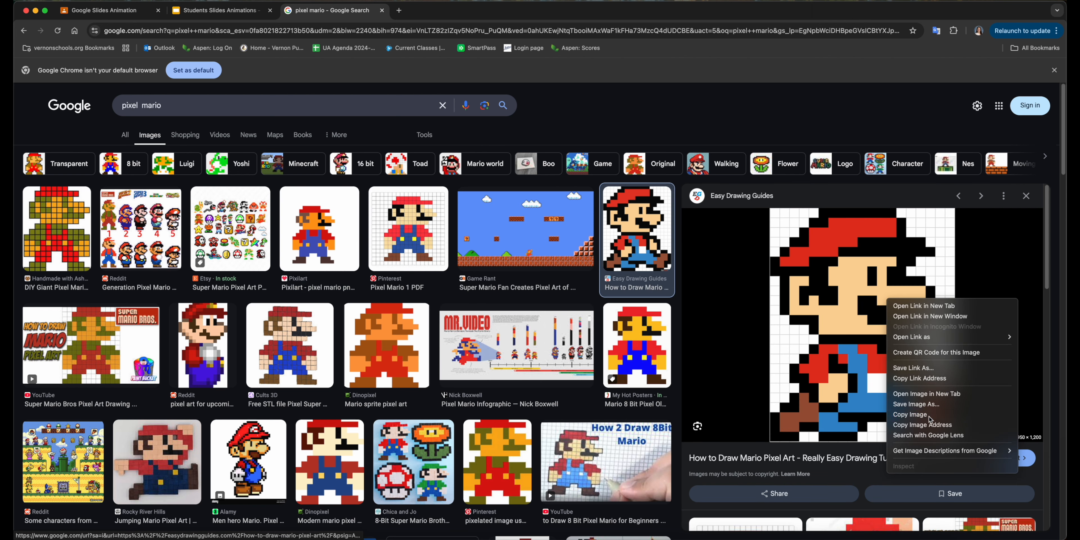
- Open the remove.bg link from the Google Slides Animation assignment in Classroom and paste the Mario image there to remove its background
{"action": "left_click", "coordinate": [218, 10]}
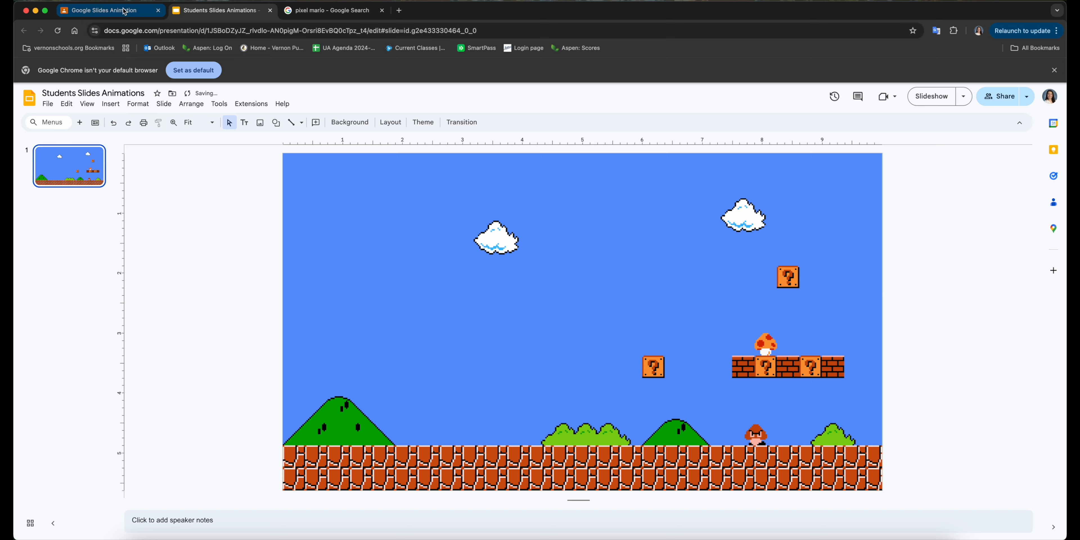
{"action": "left_click", "coordinate": [125, 11]}
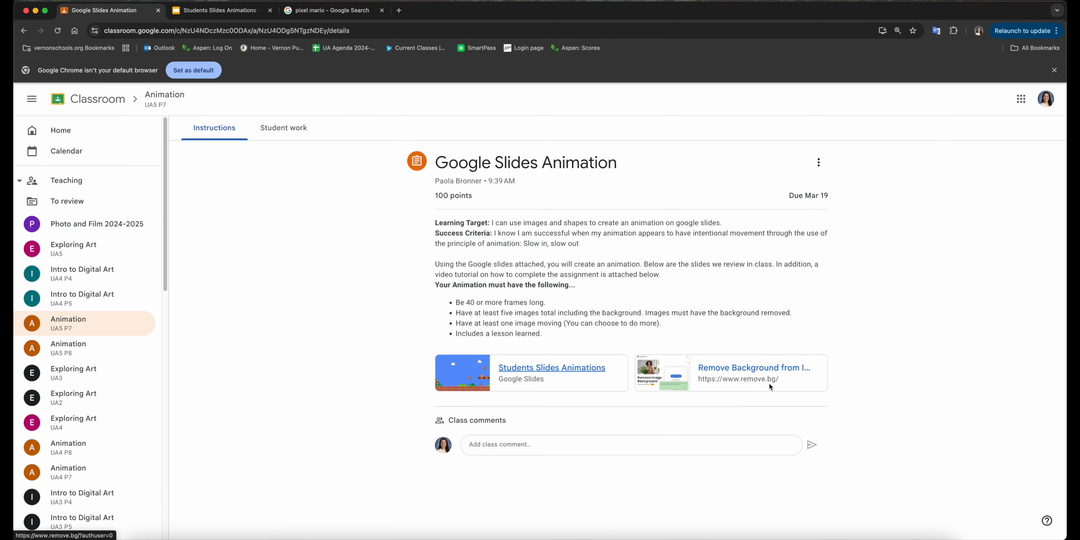
{"action": "left_click", "coordinate": [729, 372]}
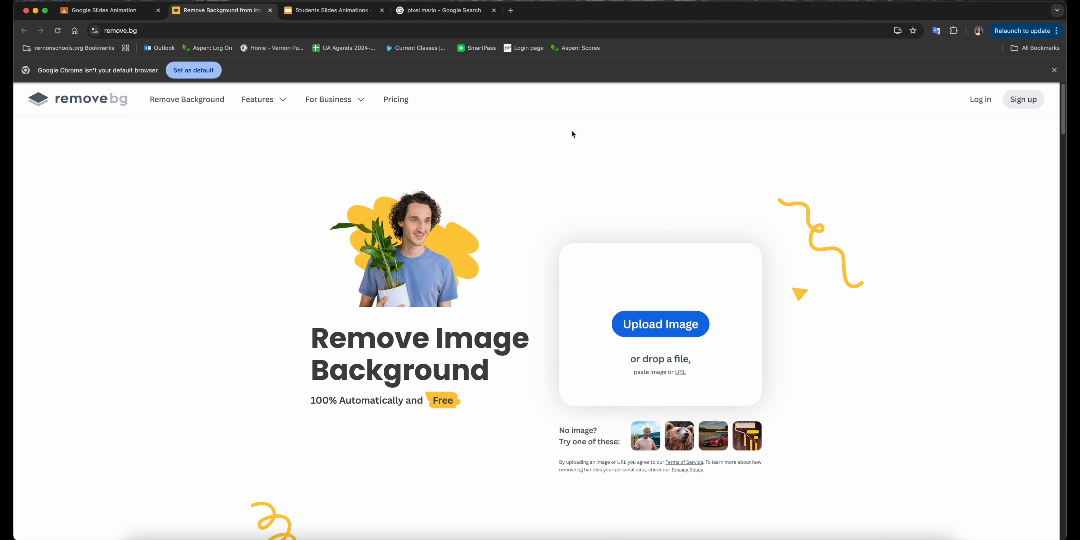
{"action": "key", "text": "super+v"}
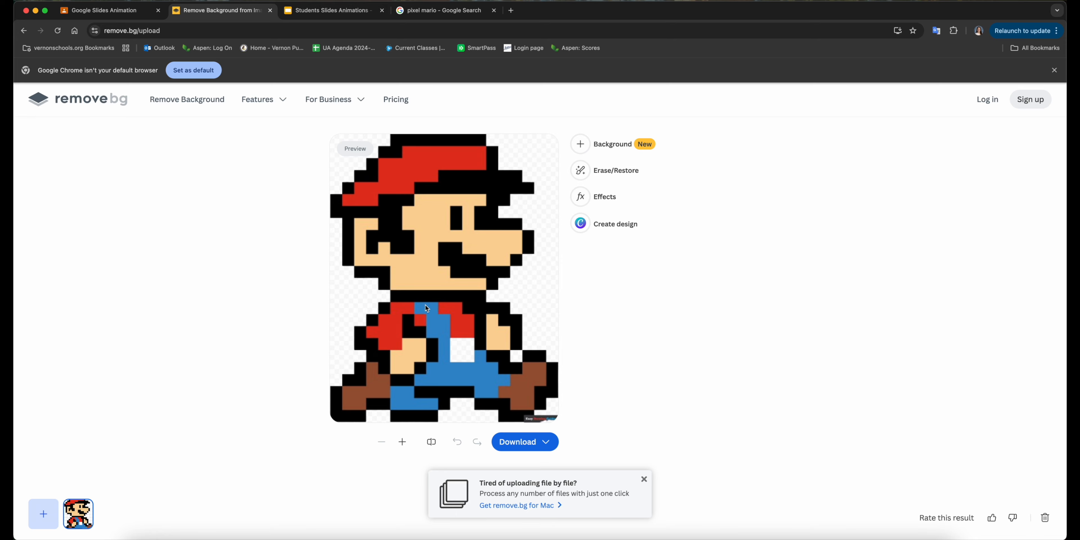
- Copy the background-free Mario from remove.bg and paste it onto the slide in Students Slides Animations
{"action": "right_click", "coordinate": [463, 284]}
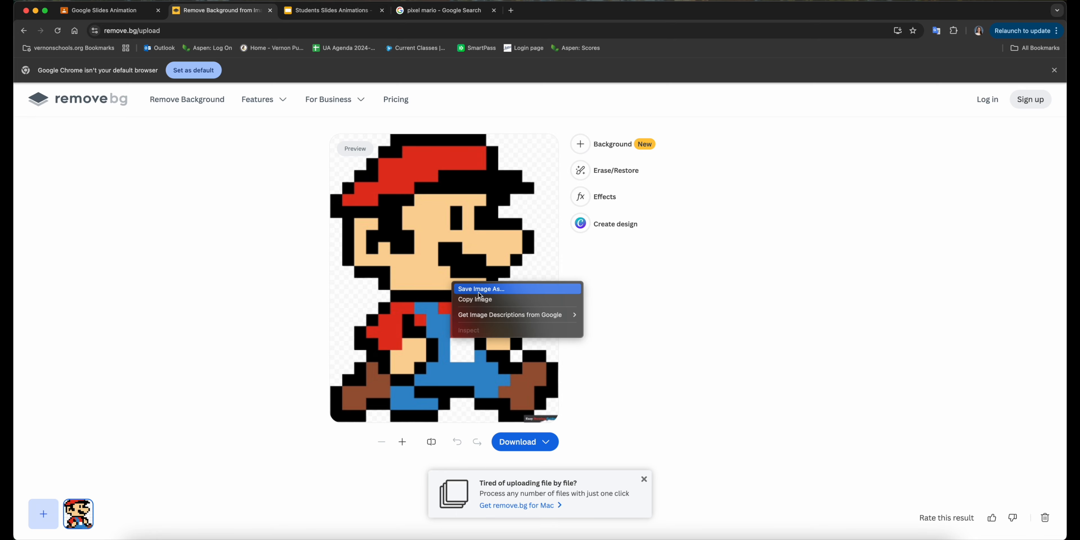
{"action": "left_click", "coordinate": [470, 299]}
{"action": "left_click", "coordinate": [308, 6]}
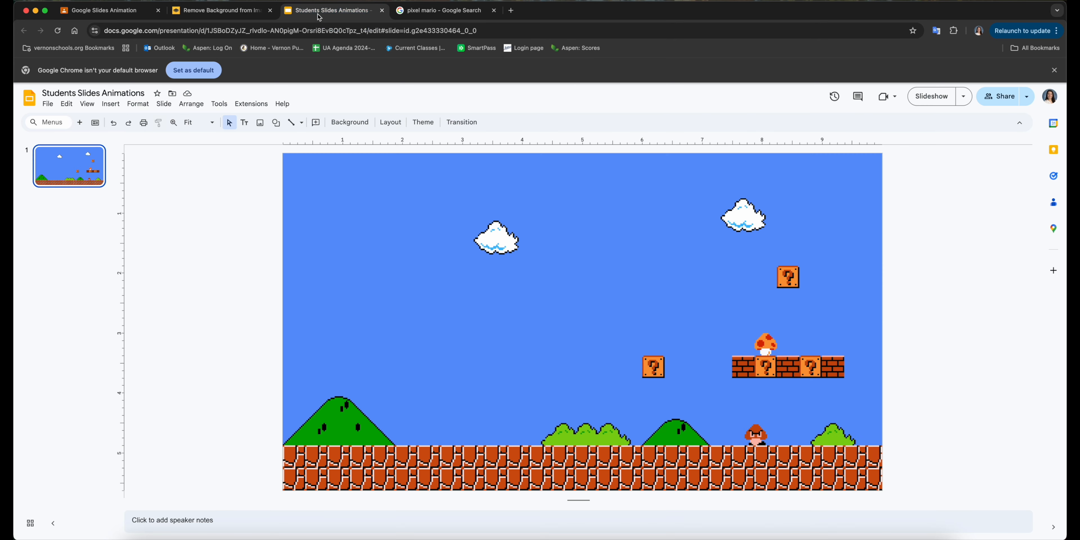
{"action": "right_click", "coordinate": [432, 383]}
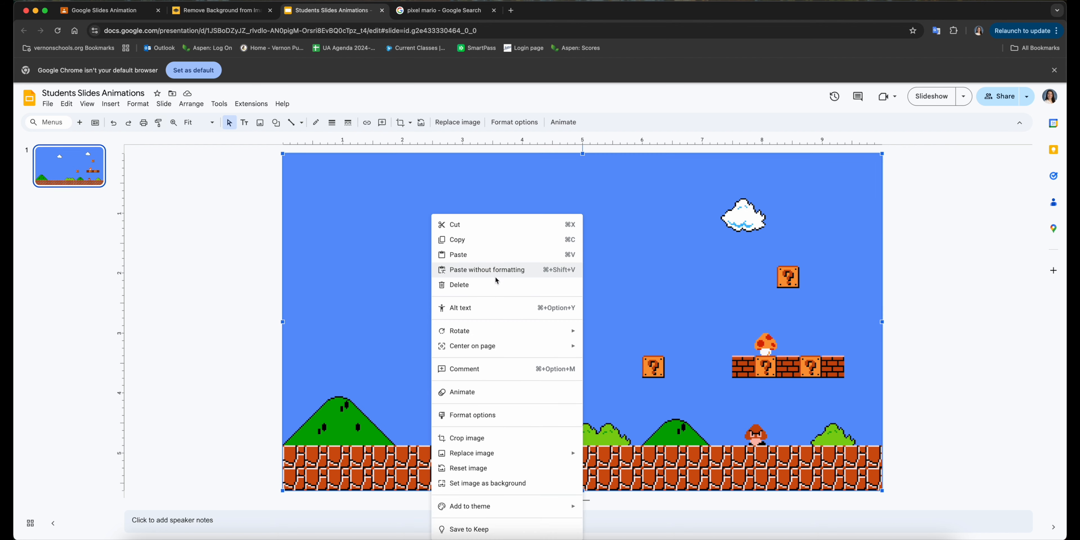
{"action": "left_click", "coordinate": [483, 251]}
- Shrink Mario to a small character and stand him on the brick ground in front of the large green hill
{"action": "left_click_drag", "start_coordinate": [483, 249], "coordinate": [372, 211]}
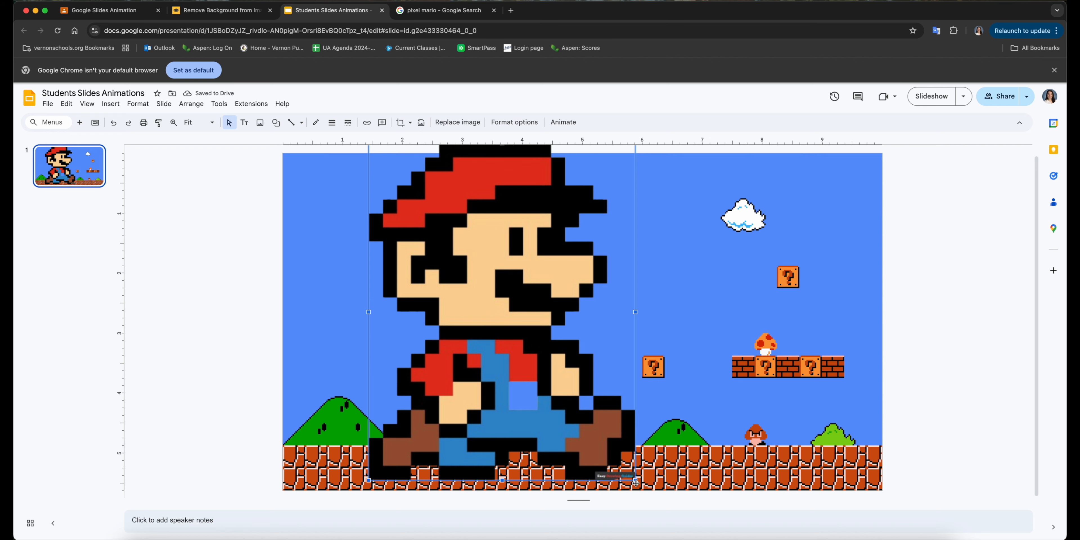
{"action": "left_click_drag", "start_coordinate": [635, 480], "coordinate": [433, 303]}
{"action": "left_click_drag", "start_coordinate": [430, 220], "coordinate": [384, 358]}
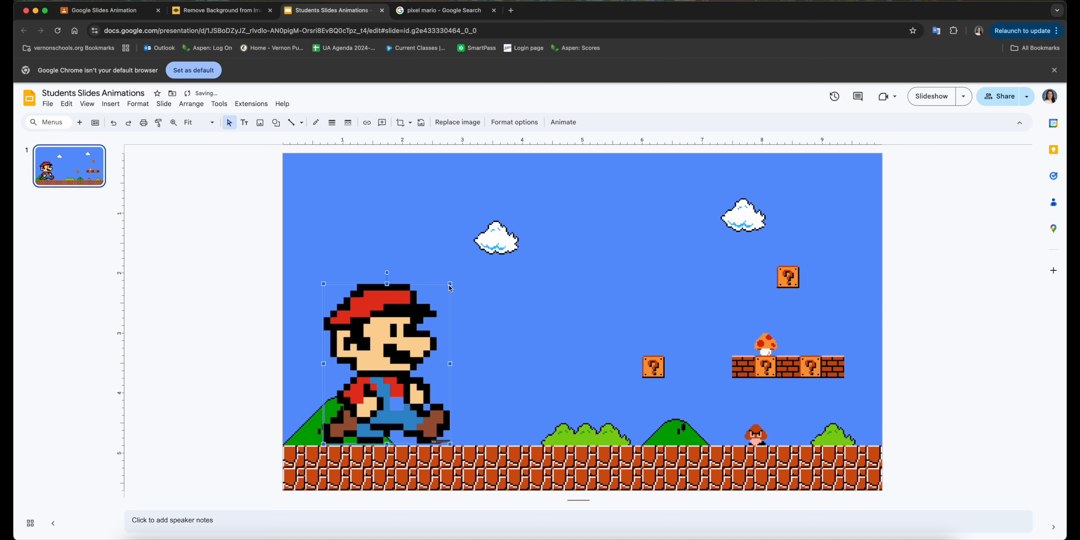
{"action": "left_click_drag", "start_coordinate": [450, 284], "coordinate": [331, 431]}
{"action": "left_click", "coordinate": [453, 393]}
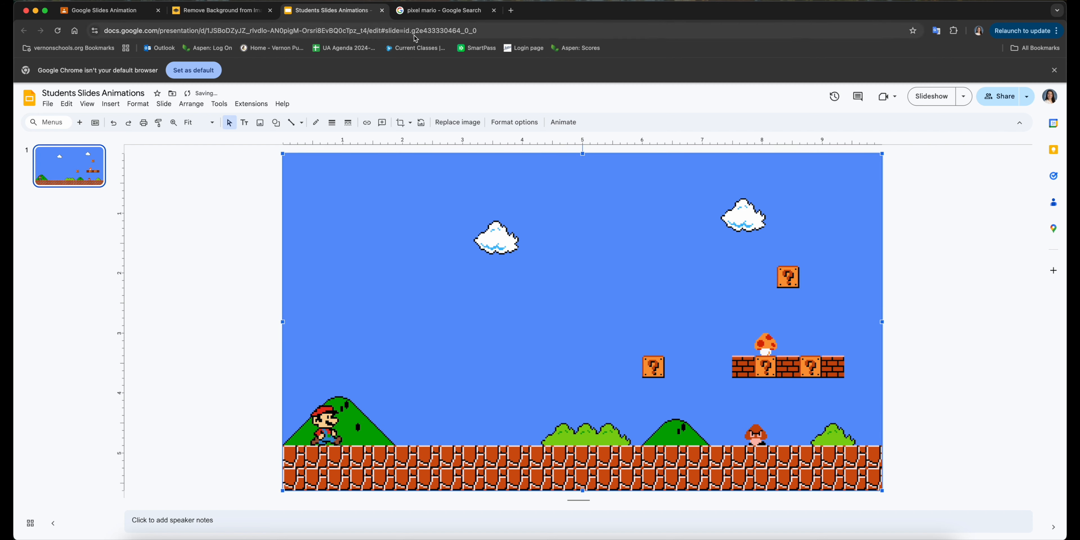
- Switch to the Google Images results and search for "pixel peach"
{"action": "left_click", "coordinate": [428, 10]}
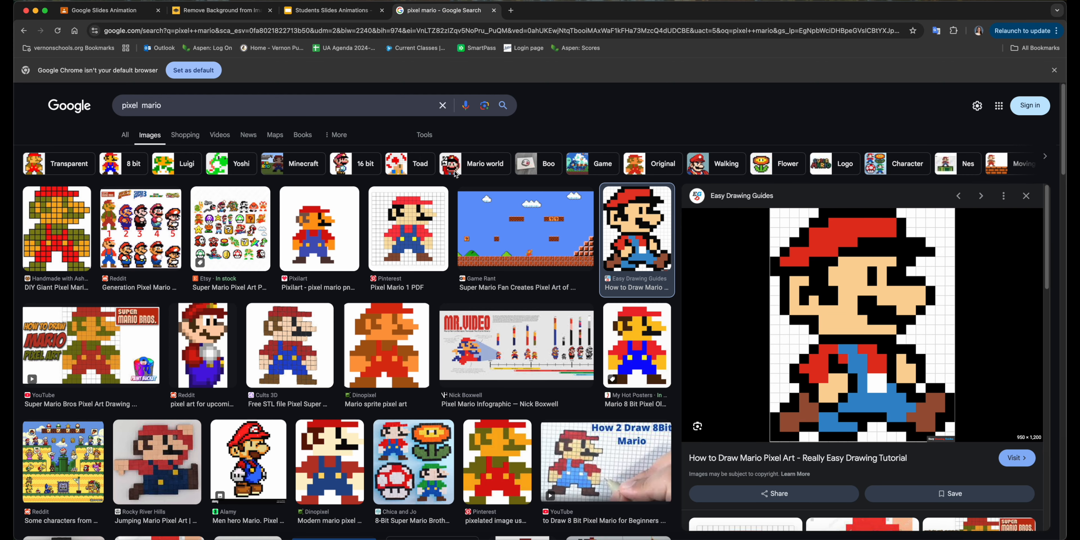
{"action": "left_click", "coordinate": [203, 106]}
{"action": "key", "text": "BackSpace"}
{"action": "key", "text": "BackSpace"}
{"action": "key", "text": "BackSpace"}
{"action": "key", "text": "BackSpace"}
{"action": "key", "text": "BackSpace"}
{"action": "key", "text": "BackSpace"}
{"action": "type", "text": "peach"}
{"action": "key", "text": "Return"}
- Preview the Pinterest Princess Peach pixel art result and copy the large image
{"action": "left_click_drag", "start_coordinate": [434, 244], "coordinate": [552, 161]}
{"action": "right_click", "coordinate": [470, 217]}
{"action": "key", "text": "Escape"}
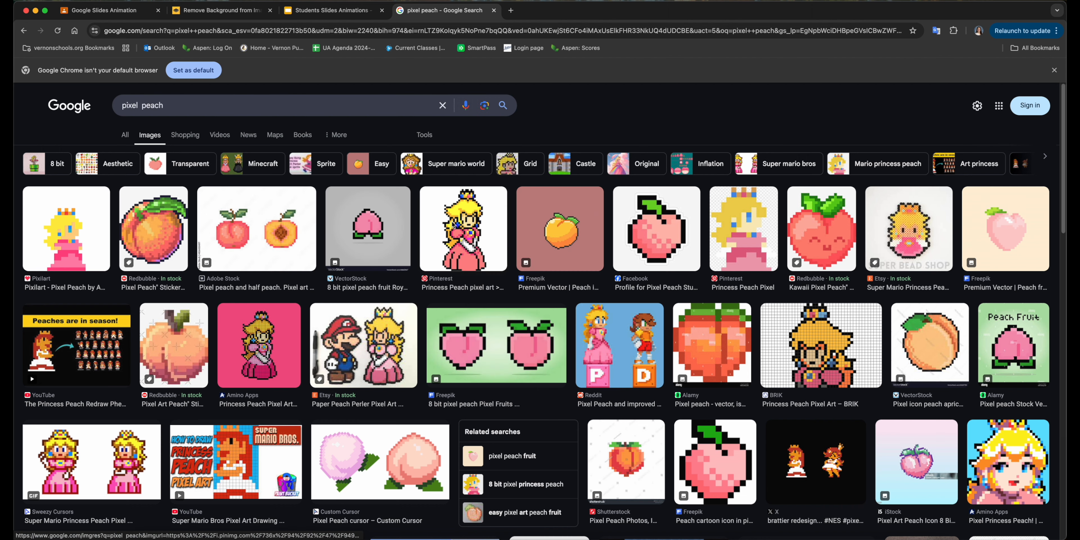
{"action": "left_click", "coordinate": [454, 225]}
{"action": "right_click", "coordinate": [804, 246]}
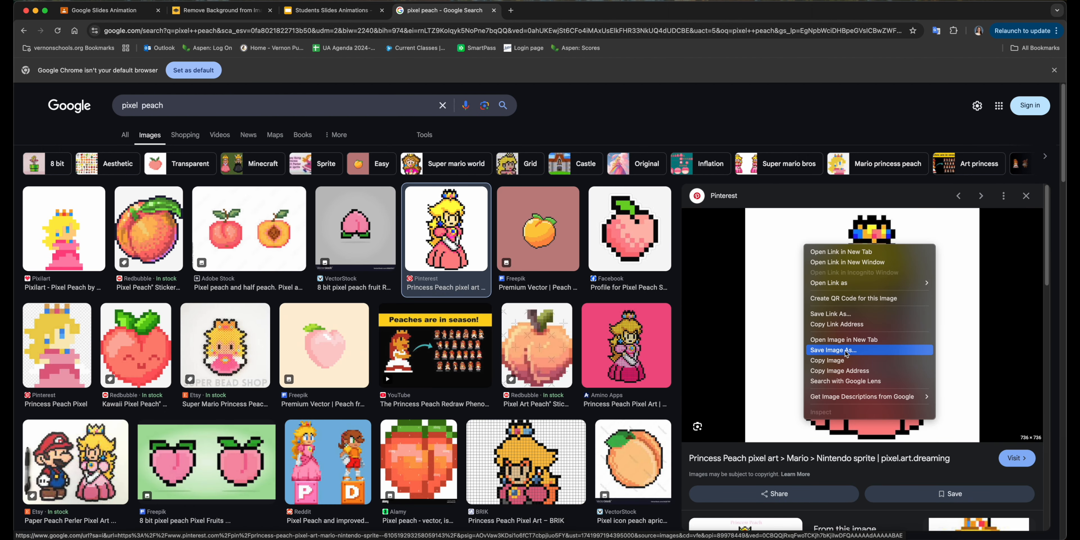
{"action": "left_click", "coordinate": [827, 360]}
- Switch to remove.bg, paste the Princess Peach image to remove its background, and dismiss the remove.bg for Mac promotion
{"action": "left_click", "coordinate": [221, 10]}
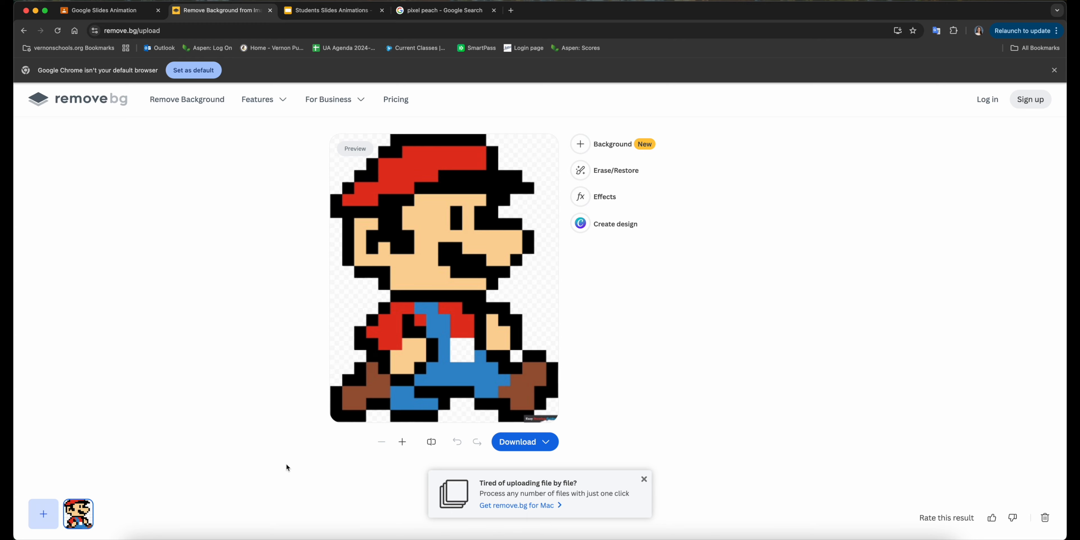
{"action": "key", "text": "super+v"}
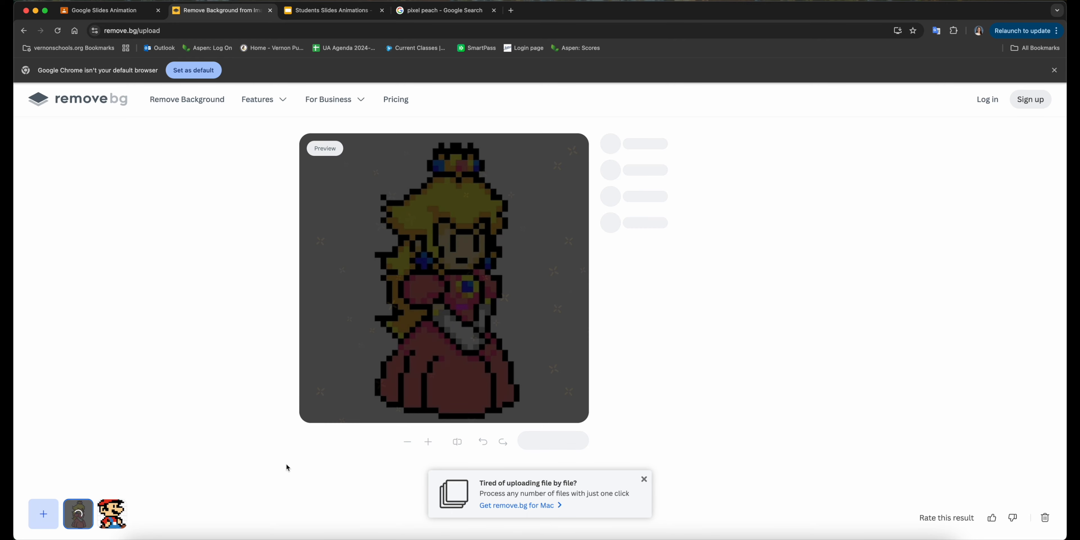
{"action": "left_click", "coordinate": [644, 478]}
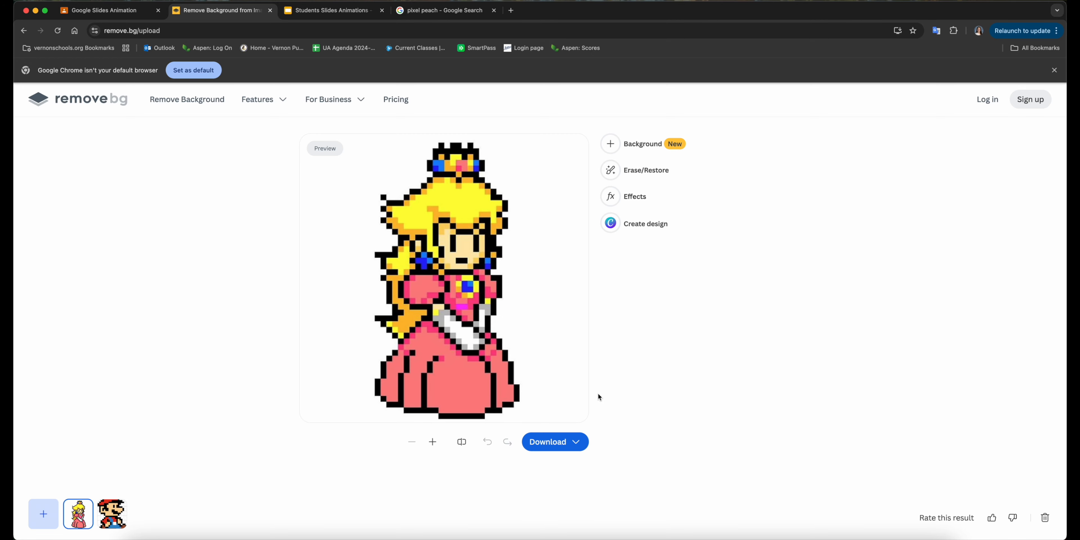
- Copy the background-free Princess Peach from remove.bg and paste it onto the Mario slide
{"action": "right_click", "coordinate": [444, 285]}
{"action": "left_click", "coordinate": [484, 301]}
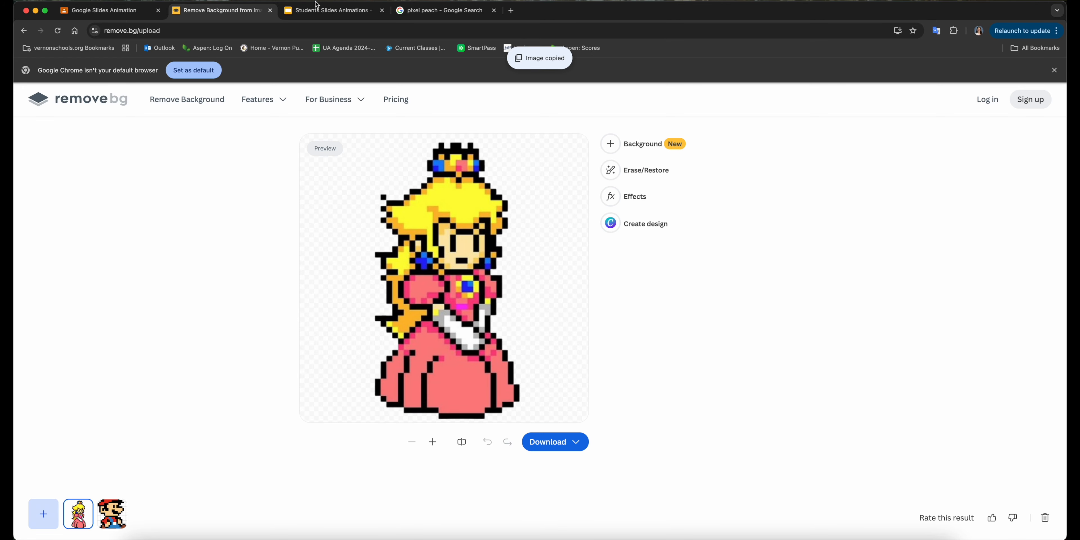
{"action": "left_click", "coordinate": [320, 13]}
{"action": "right_click", "coordinate": [455, 391]}
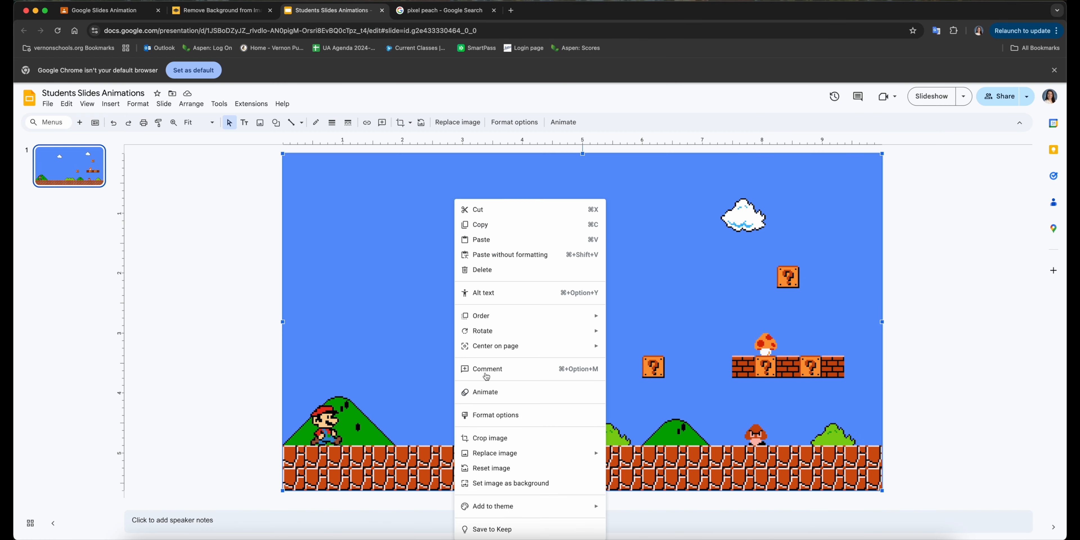
{"action": "left_click", "coordinate": [515, 254]}
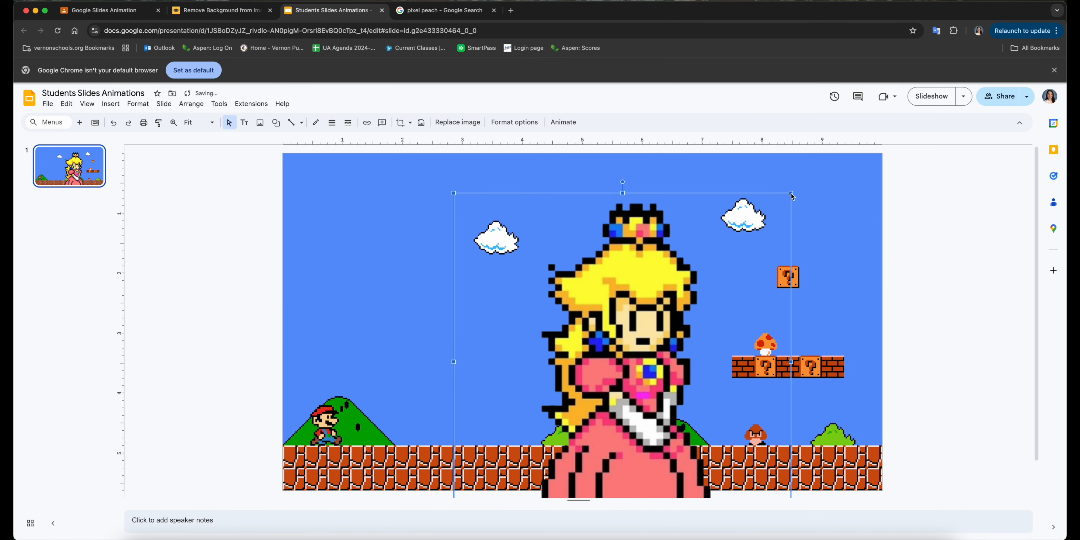
- Shrink Princess Peach to roughly Mario's scale and stand her on the brick ground just in front of him
{"action": "left_click_drag", "start_coordinate": [646, 356], "coordinate": [592, 243]}
{"action": "left_click_drag", "start_coordinate": [736, 417], "coordinate": [515, 197]}
{"action": "left_click_drag", "start_coordinate": [459, 168], "coordinate": [451, 413]}
{"action": "left_click_drag", "start_coordinate": [508, 325], "coordinate": [431, 401]}
{"action": "left_click_drag", "start_coordinate": [418, 416], "coordinate": [378, 420]}
{"action": "left_click_drag", "start_coordinate": [393, 411], "coordinate": [403, 371]}
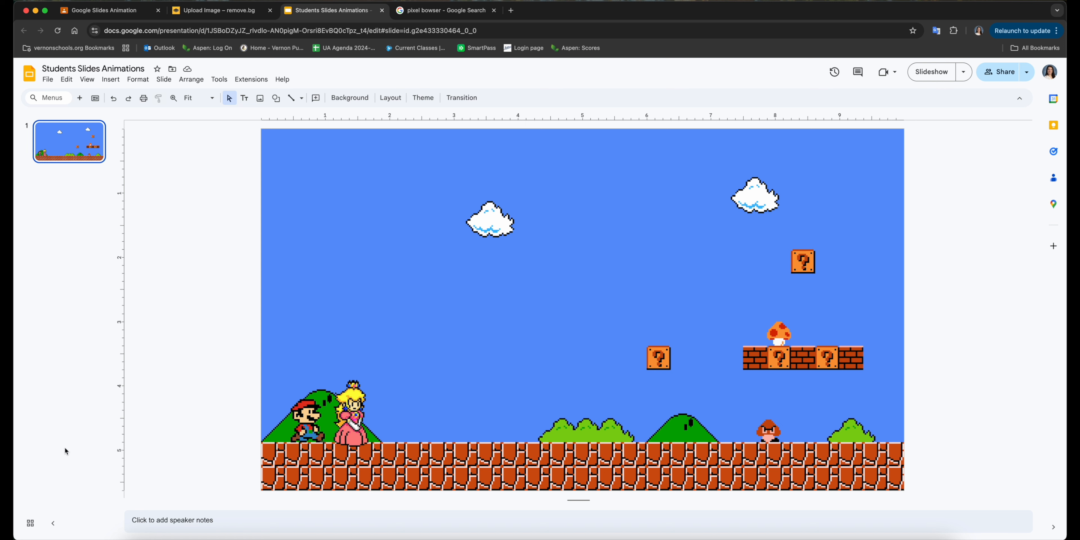
- Duplicate slide 1 and nudge Princess Peach and Mario slightly to the right on slide 2
{"action": "right_click", "coordinate": [68, 135]}
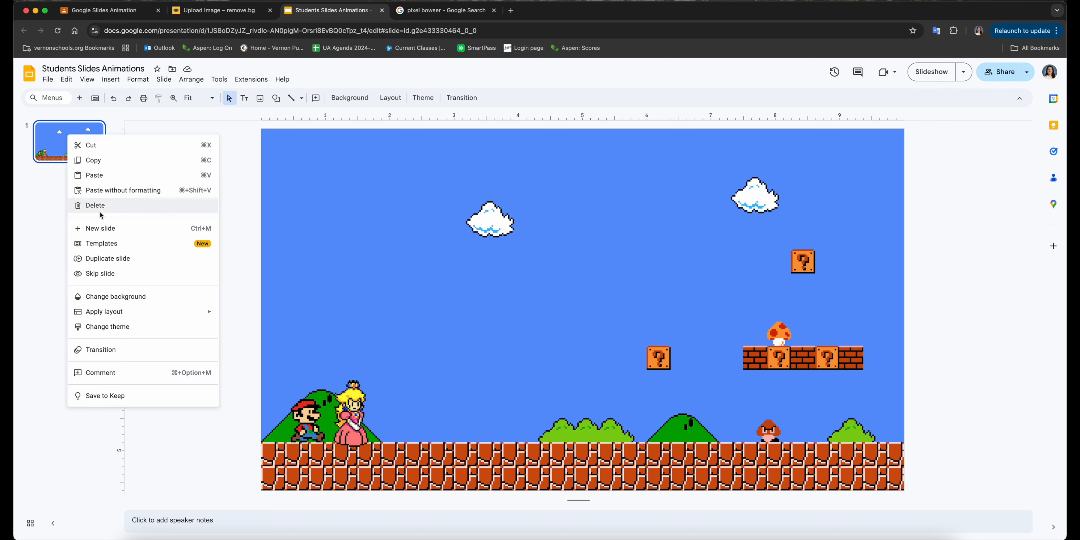
{"action": "left_click", "coordinate": [101, 259]}
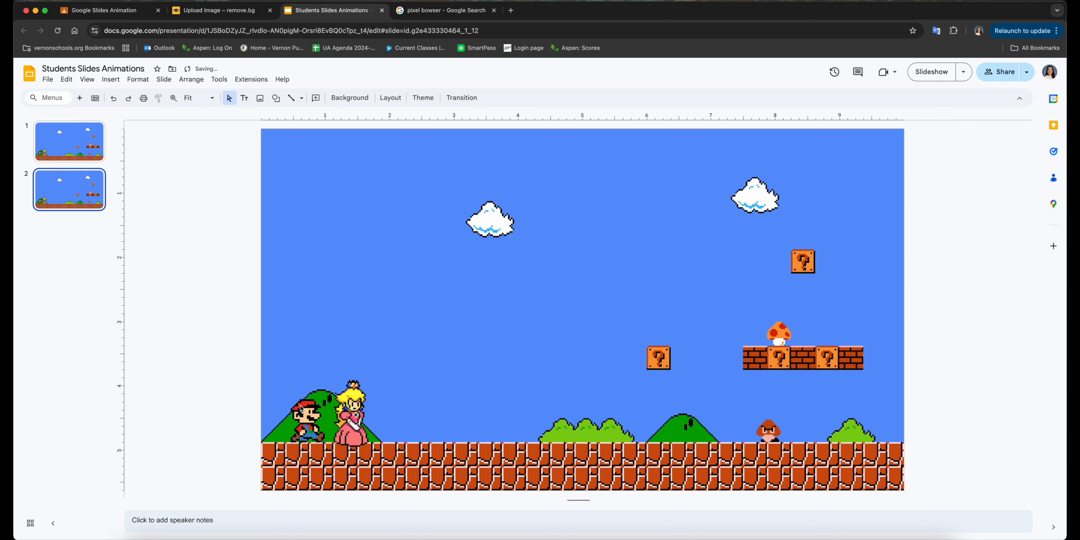
{"action": "left_click", "coordinate": [356, 418]}
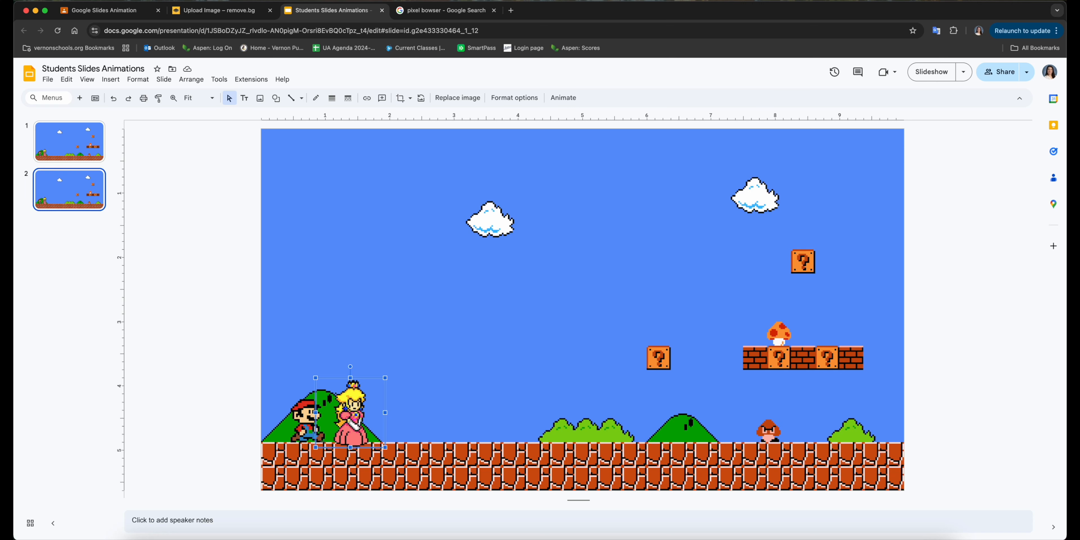
{"action": "key", "text": "Right"}
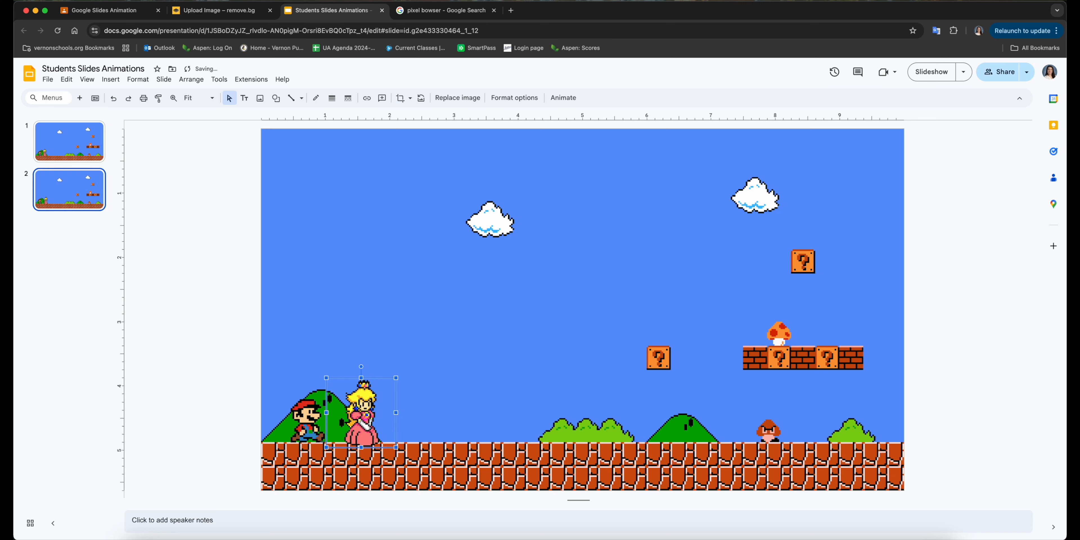
{"action": "left_click", "coordinate": [313, 426]}
{"action": "key", "text": "Right"}
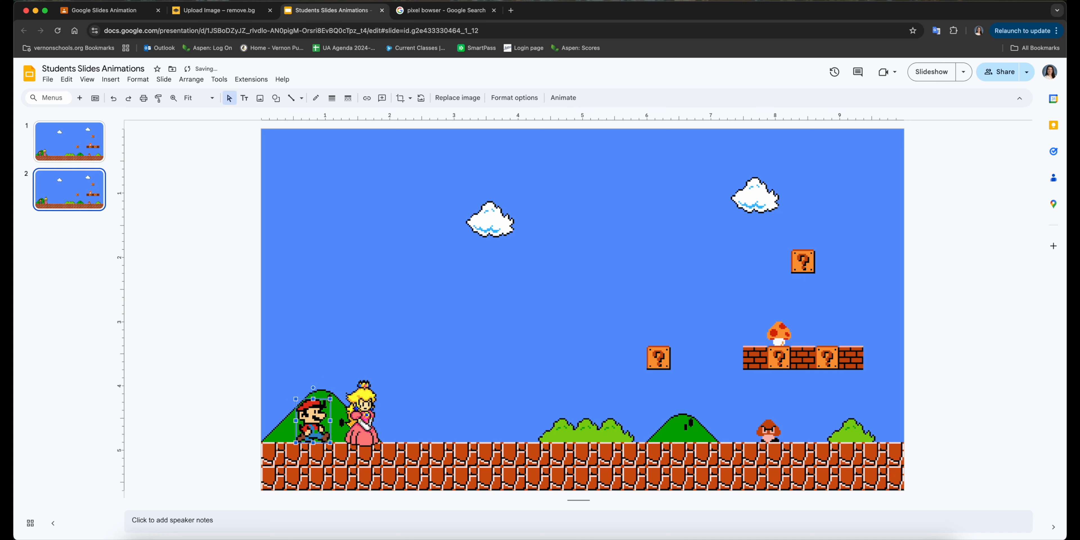
{"action": "key", "text": "Right"}
- Duplicate slide 2 and advance Princess Peach and Mario by another small step to the right on slide 3
{"action": "right_click", "coordinate": [54, 181]}
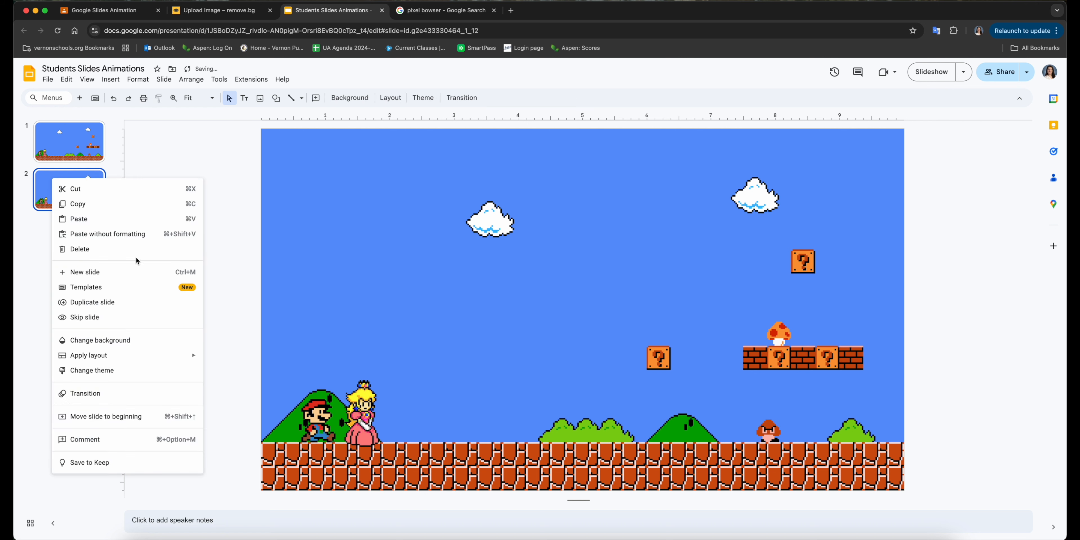
{"action": "left_click", "coordinate": [110, 303]}
{"action": "left_click", "coordinate": [371, 420]}
{"action": "key", "text": "Right"}
{"action": "key", "text": "Right"}
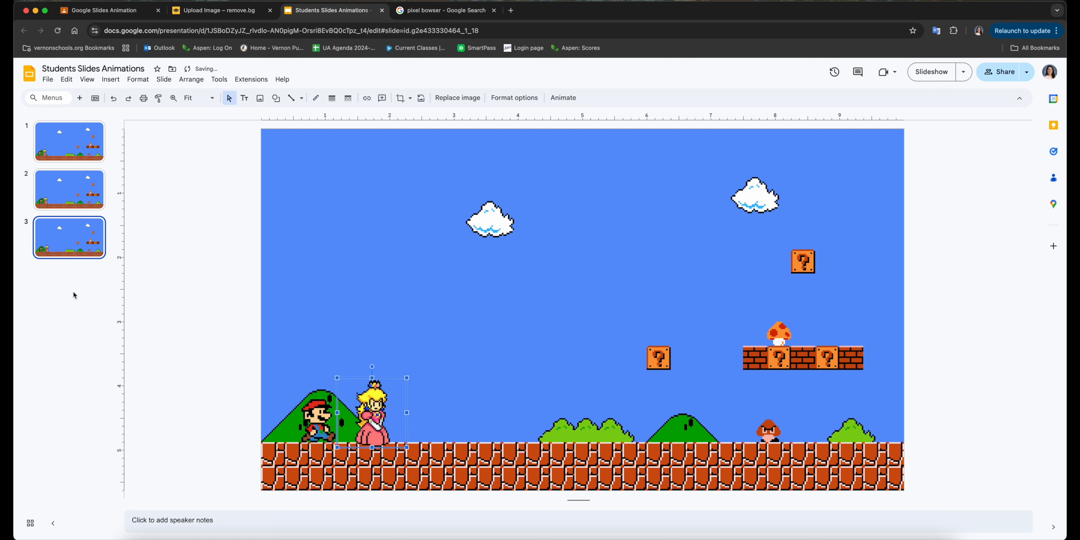
{"action": "left_click", "coordinate": [317, 426]}
{"action": "key", "text": "Right"}
{"action": "key", "text": "Right"}
- Duplicate slide 3 and shift Princess Peach and Mario a little farther right on slide 4
{"action": "right_click", "coordinate": [78, 257]}
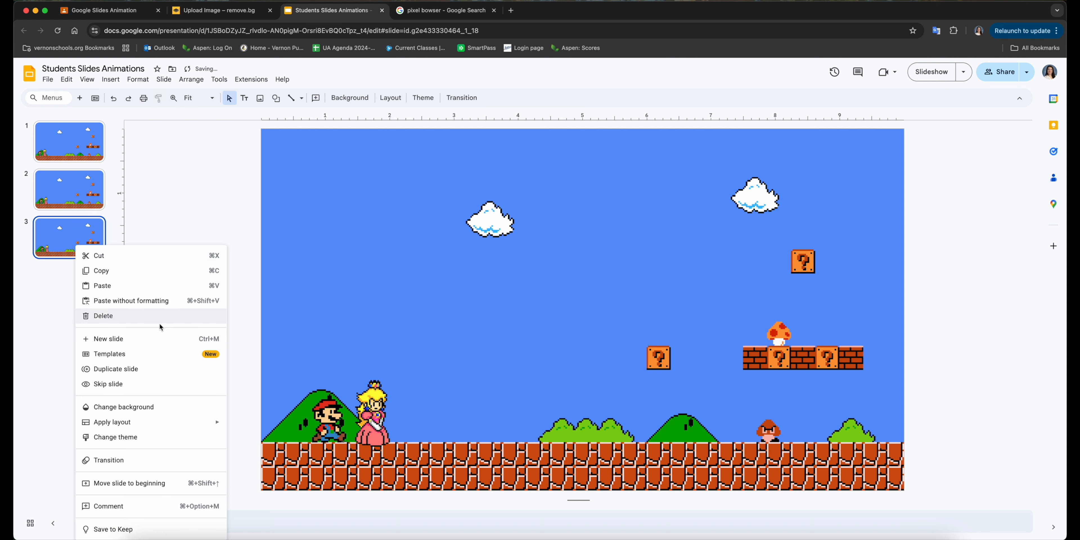
{"action": "left_click", "coordinate": [118, 369]}
{"action": "left_click", "coordinate": [372, 420]}
{"action": "key", "text": "Right"}
{"action": "key", "text": "Right"}
- Duplicate slide 4 and nudge Princess Peach and Mario slightly to the right on slide 5
{"action": "right_click", "coordinate": [71, 290]}
{"action": "left_click", "coordinate": [115, 369]}
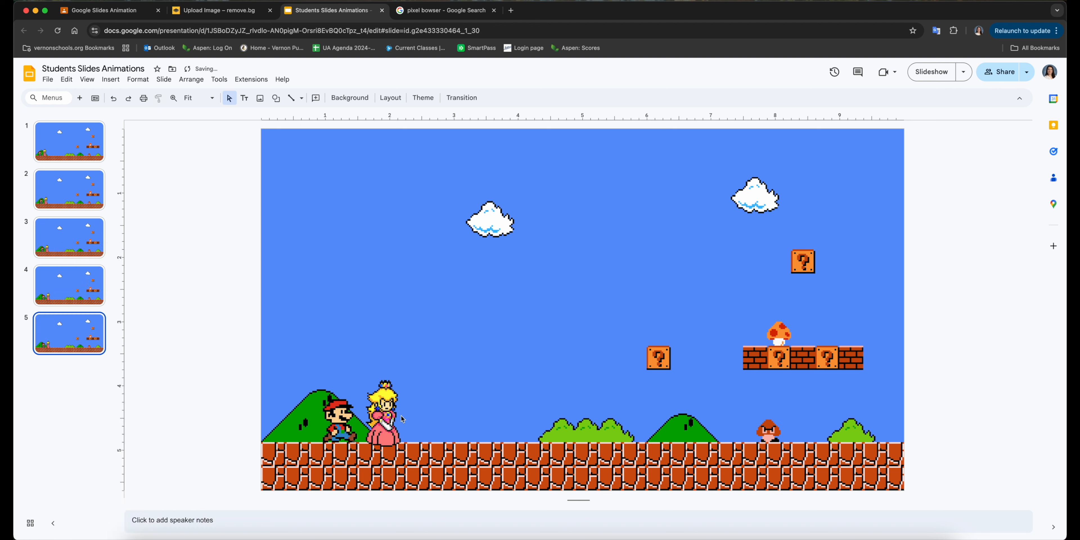
{"action": "left_click", "coordinate": [382, 420]}
{"action": "key", "text": "Right"}
{"action": "key", "text": "Right"}
{"action": "left_click", "coordinate": [337, 418]}
{"action": "key", "text": "Right"}
{"action": "key", "text": "Right"}
- Duplicate slide 5 and move both characters another small step to the right on slide 6
{"action": "right_click", "coordinate": [70, 347]}
{"action": "left_click", "coordinate": [115, 369]}
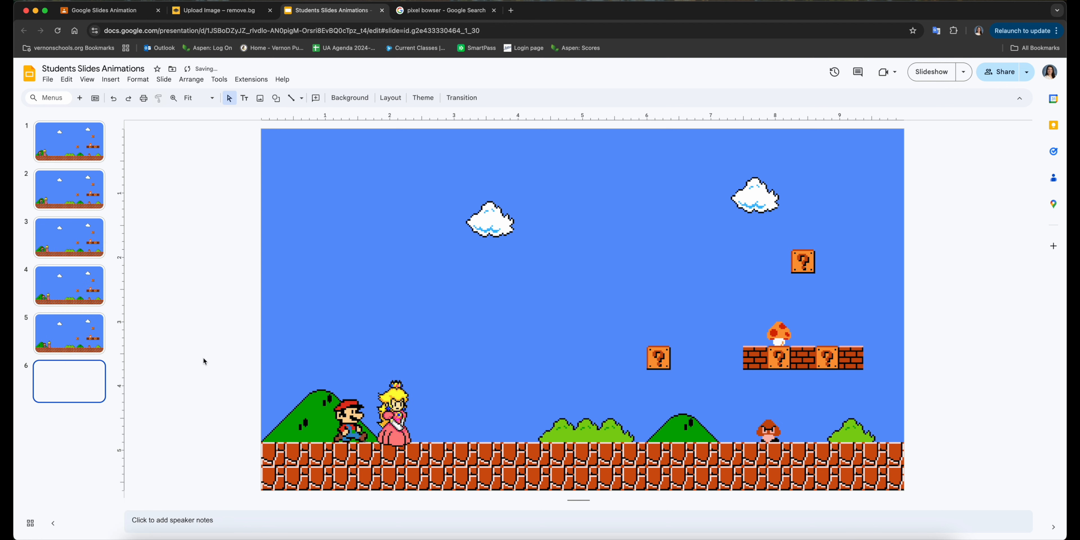
{"action": "left_click", "coordinate": [393, 420]}
{"action": "key", "text": "Right"}
{"action": "key", "text": "Right"}
{"action": "left_click", "coordinate": [351, 421]}
{"action": "key", "text": "Right"}
{"action": "key", "text": "Right"}
- Duplicate slide 6 and nudge Princess Peach and Mario farther right along the brick ground on slide 7
{"action": "right_click", "coordinate": [71, 390]}
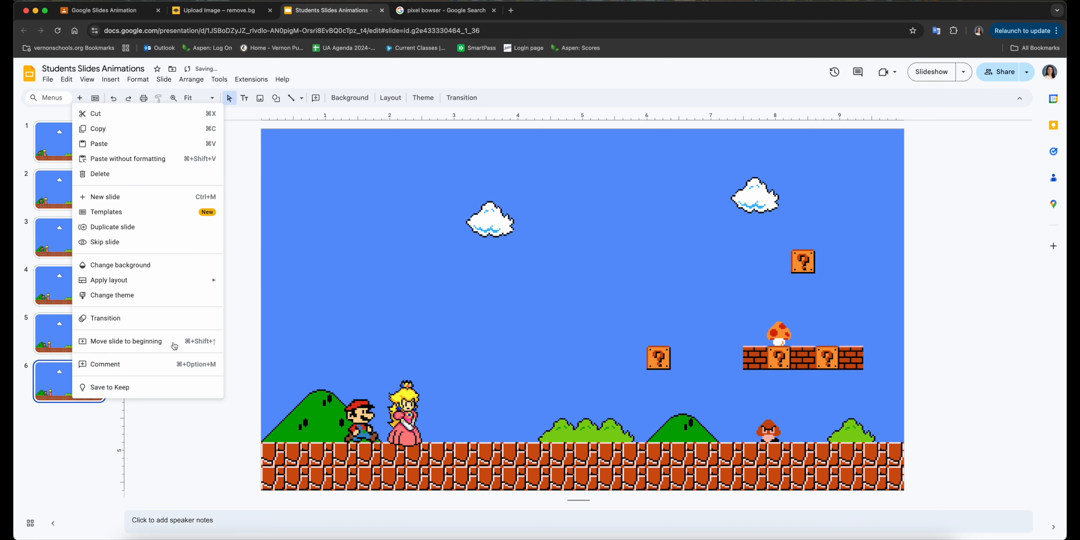
{"action": "left_click", "coordinate": [169, 229]}
{"action": "left_click", "coordinate": [404, 420]}
{"action": "key", "text": "Right"}
{"action": "key", "text": "Right"}
{"action": "left_click", "coordinate": [361, 421]}
{"action": "key", "text": "Right"}
{"action": "key", "text": "Right"}
- Duplicate slide 7 and advance Princess Peach and Mario slightly to the right on slide 8
{"action": "right_click", "coordinate": [79, 438]}
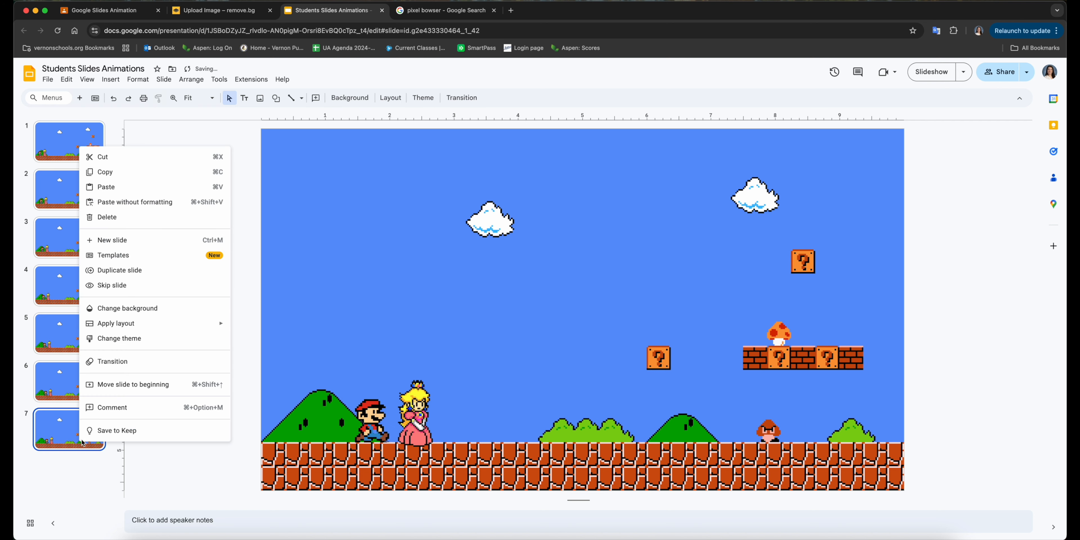
{"action": "left_click", "coordinate": [171, 271]}
{"action": "left_click", "coordinate": [415, 421]}
{"action": "key", "text": "Right"}
{"action": "key", "text": "Right"}
{"action": "left_click", "coordinate": [372, 420]}
{"action": "key", "text": "Right"}
{"action": "key", "text": "Right"}
- Duplicate slide 8 and nudge Princess Peach and Mario farther right on slide 9, past the green hill
{"action": "right_click", "coordinate": [44, 470]}
{"action": "left_click", "coordinate": [96, 303]}
{"action": "left_click", "coordinate": [425, 415]}
{"action": "key", "text": "Right"}
{"action": "key", "text": "Right"}
{"action": "key", "text": "Right"}
{"action": "key", "text": "Right"}
{"action": "key", "text": "Right"}
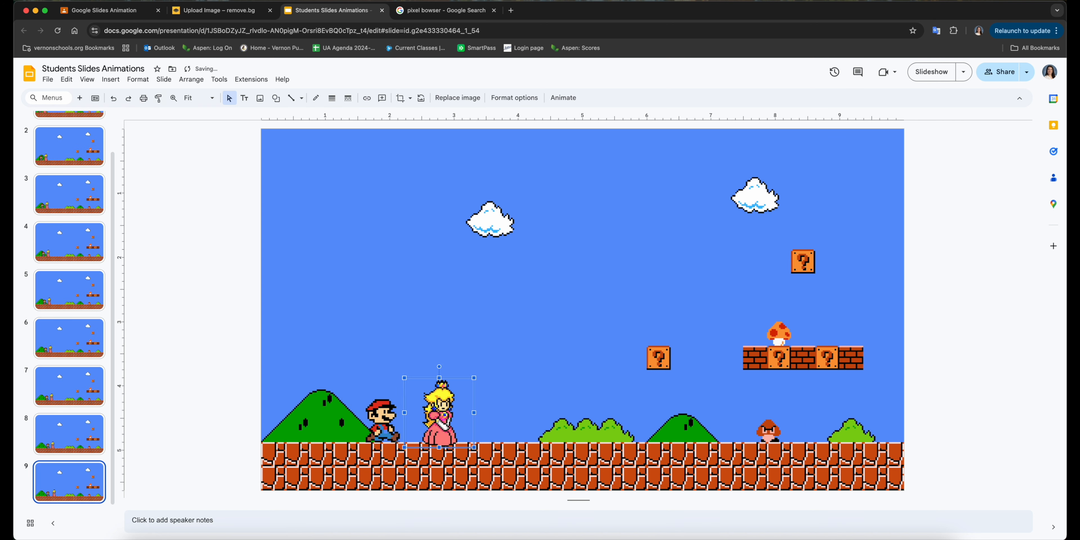
{"action": "left_click", "coordinate": [383, 420]}
{"action": "key", "text": "Right"}
{"action": "key", "text": "Right"}
{"action": "key", "text": "Right"}
{"action": "key", "text": "Right"}
- Duplicate slide 9 and shift Mario and Princess Peach another small step to the right on slide 10
{"action": "right_click", "coordinate": [84, 476]}
{"action": "left_click", "coordinate": [122, 309]}
{"action": "left_click", "coordinate": [394, 420]}
{"action": "key", "text": "Right"}
{"action": "key", "text": "Right"}
- Duplicate slide 10 and nudge Princess Peach and Mario slightly to the right on slide 11
{"action": "right_click", "coordinate": [78, 482]}
{"action": "left_click", "coordinate": [117, 306]}
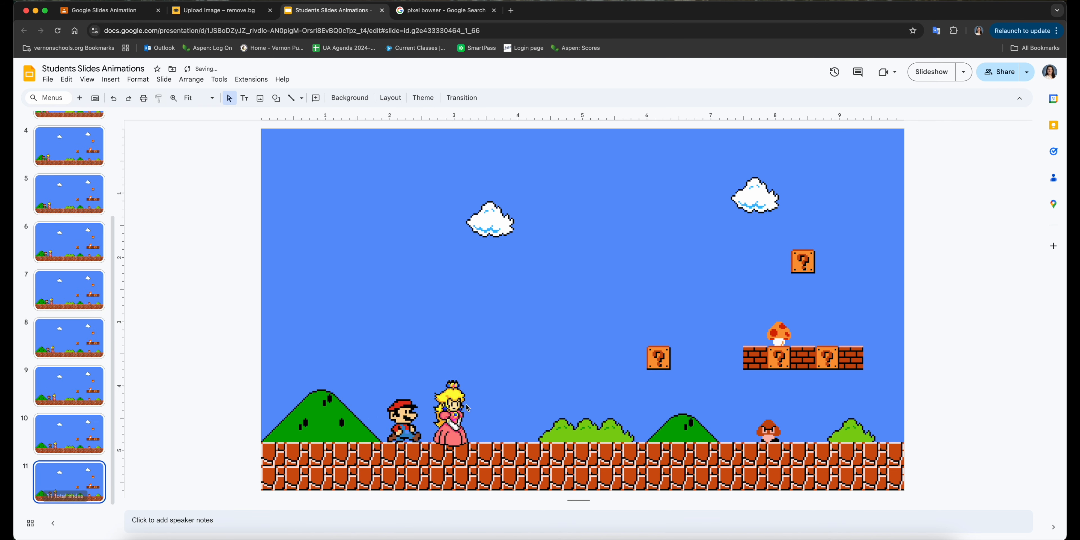
{"action": "left_click", "coordinate": [436, 416]}
{"action": "key", "text": "Right"}
{"action": "key", "text": "Right"}
{"action": "left_click", "coordinate": [404, 420]}
{"action": "key", "text": "Right"}
{"action": "key", "text": "Right"}
- Create slide 12 from slide 11 with Princess Peach and Mario moved another small step to the right
{"action": "left_click", "coordinate": [458, 415]}
{"action": "key", "text": "Right"}
{"action": "key", "text": "Right"}
{"action": "left_click", "coordinate": [416, 419]}
{"action": "key", "text": "Right"}
{"action": "key", "text": "Right"}
- Duplicate slide 12 and nudge the characters a little farther right on slide 13
{"action": "right_click", "coordinate": [50, 491]}
{"action": "left_click", "coordinate": [101, 323]}
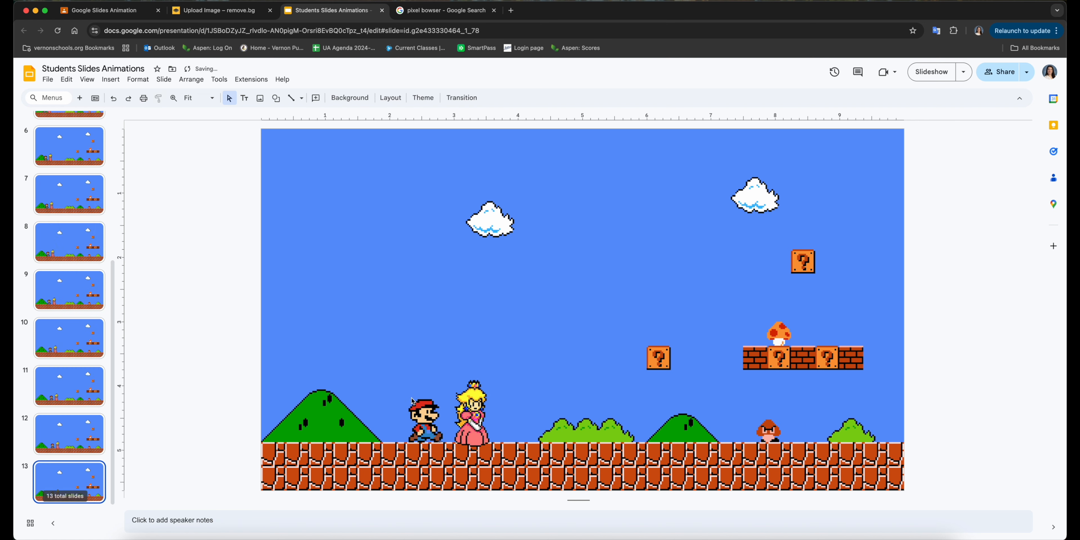
{"action": "left_click", "coordinate": [471, 415]}
{"action": "key", "text": "Right"}
{"action": "key", "text": "Right"}
- Continue the walk on slide 14 by moving Princess Peach and Mario slightly to the right
{"action": "left_click", "coordinate": [493, 414]}
{"action": "key", "text": "Right"}
{"action": "key", "text": "Right"}
{"action": "left_click", "coordinate": [437, 419]}
{"action": "key", "text": "Right"}
{"action": "key", "text": "Right"}
- Duplicate slide 14 and advance Princess Peach and Mario toward the light green bushes on slide 15
{"action": "right_click", "coordinate": [86, 477]}
{"action": "left_click", "coordinate": [161, 305]}
{"action": "left_click", "coordinate": [499, 416]}
{"action": "key", "text": "Right"}
{"action": "key", "text": "Right"}
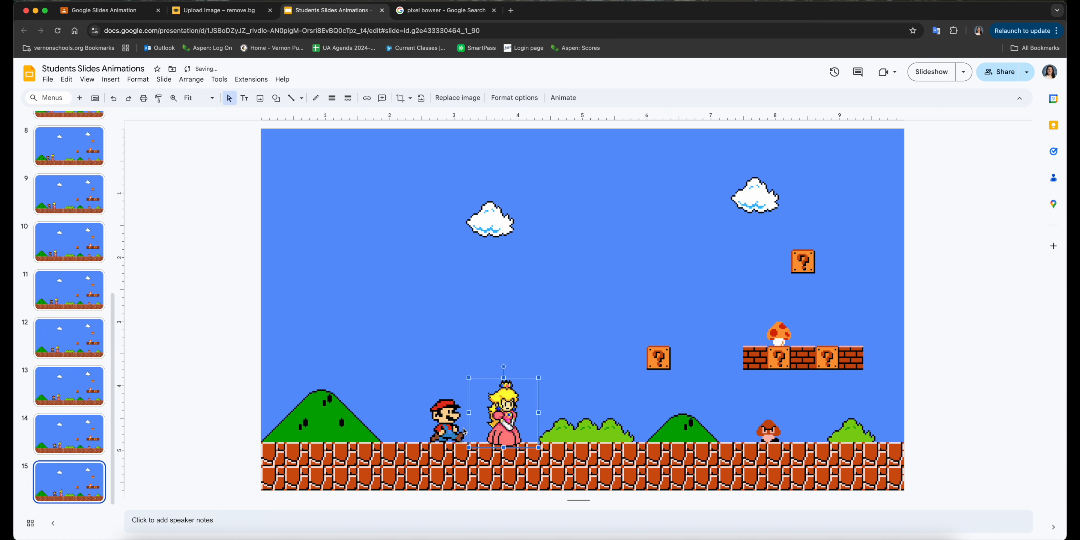
{"action": "left_click", "coordinate": [458, 420]}
{"action": "key", "text": "Right"}
{"action": "key", "text": "Right"}
- Duplicate slide 15 and nudge Princess Peach and Mario another small step to the right on slide 16
{"action": "right_click", "coordinate": [79, 468]}
{"action": "left_click", "coordinate": [115, 301]}
{"action": "left_click", "coordinate": [515, 416]}
{"action": "key", "text": "Right"}
{"action": "key", "text": "Right"}
{"action": "left_click", "coordinate": [469, 421]}
{"action": "key", "text": "Right"}
{"action": "key", "text": "Right"}
- Add slides 17 and 18 as further duplicates, continuing the characters' walk up to the light green bushes
{"action": "right_click", "coordinate": [78, 476]}
{"action": "left_click", "coordinate": [115, 301]}
{"action": "left_click", "coordinate": [526, 416]}
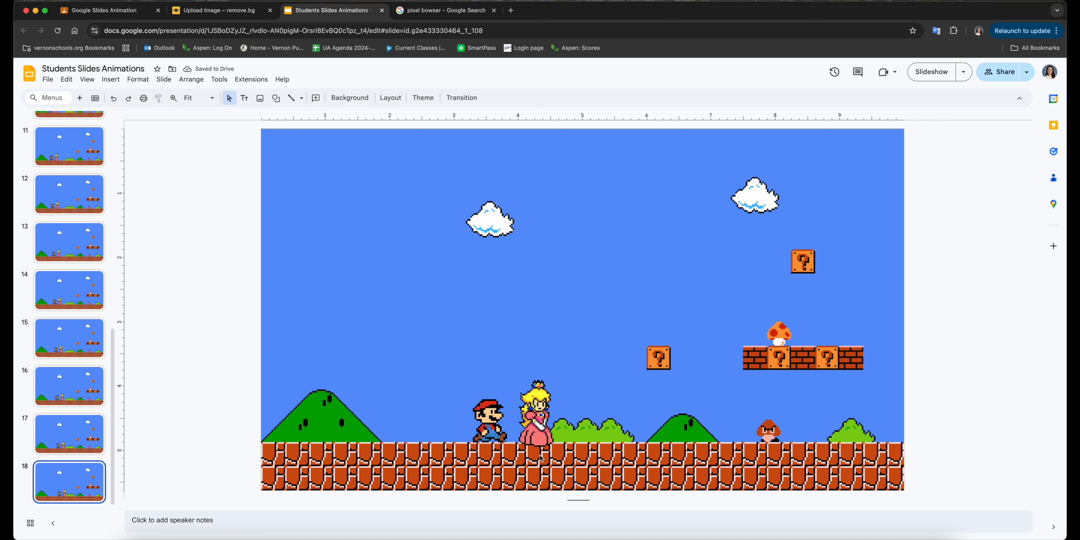
- Step through the frames from slide 1 to slide 18 to preview the characters' walking motion
{"action": "scroll", "coordinate": [65, 387], "scroll_direction": "up", "scroll_amount": 10}
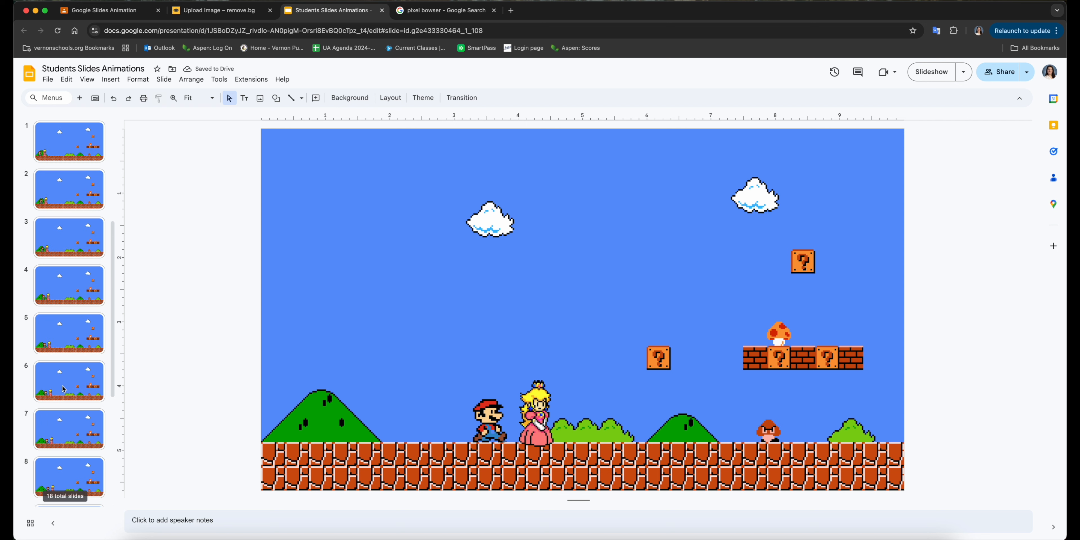
{"action": "left_click", "coordinate": [65, 158]}
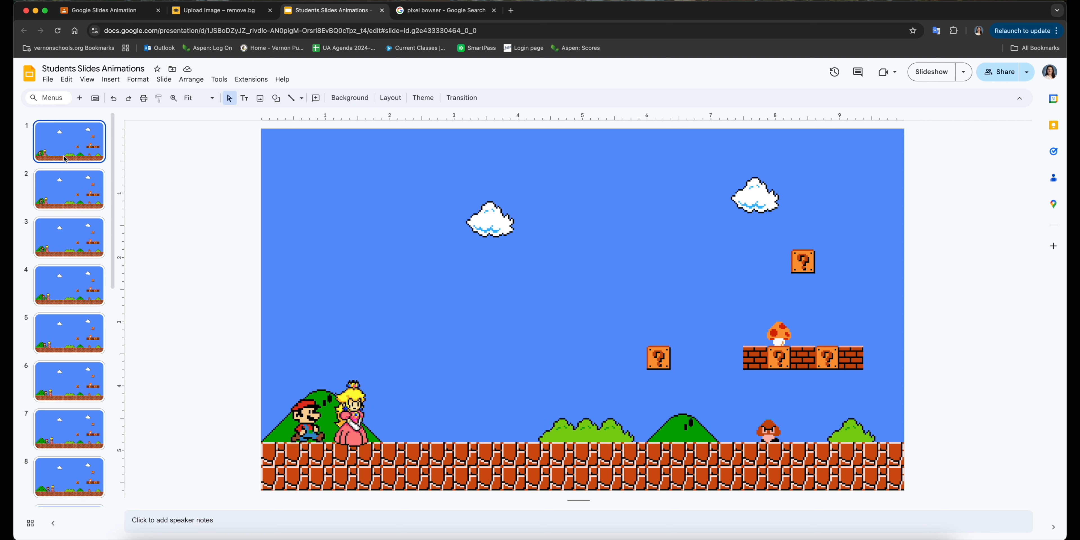
{"action": "key", "text": "Down"}
{"action": "key", "text": "Down"}
{"action": "key", "text": "Down"}
{"action": "key", "text": "Down"}
{"action": "key", "text": "Down"}
{"action": "key", "text": "Down"}
{"action": "key", "text": "Down"}
{"action": "key", "text": "Down"}
{"action": "key", "text": "Down"}
{"action": "key", "text": "Down"}
{"action": "key", "text": "Down"}
{"action": "key", "text": "Down"}
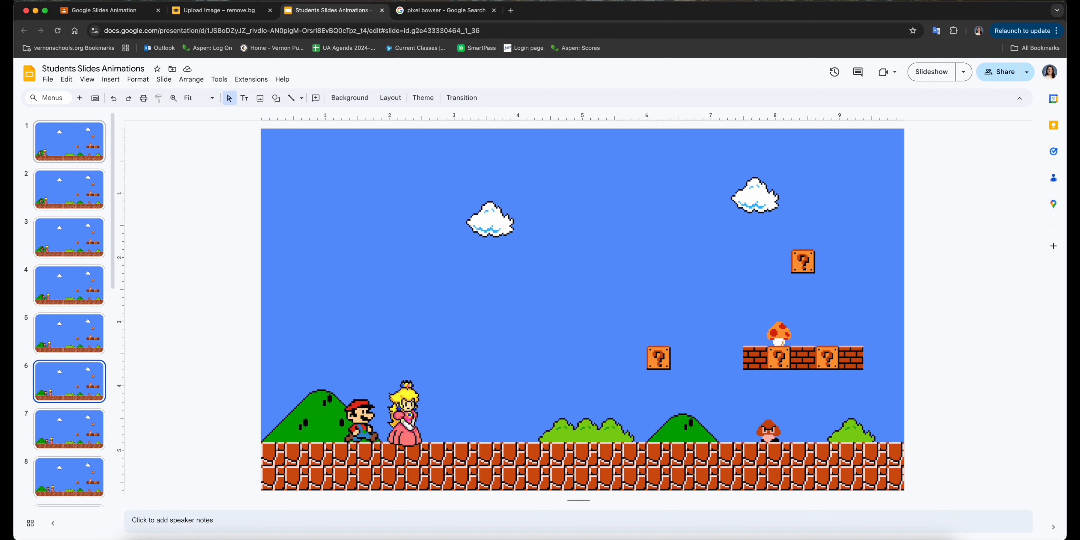
{"action": "key", "text": "Down"}
{"action": "key", "text": "Down"}
{"action": "key", "text": "Down"}
{"action": "key", "text": "Down"}
{"action": "key", "text": "Down"}
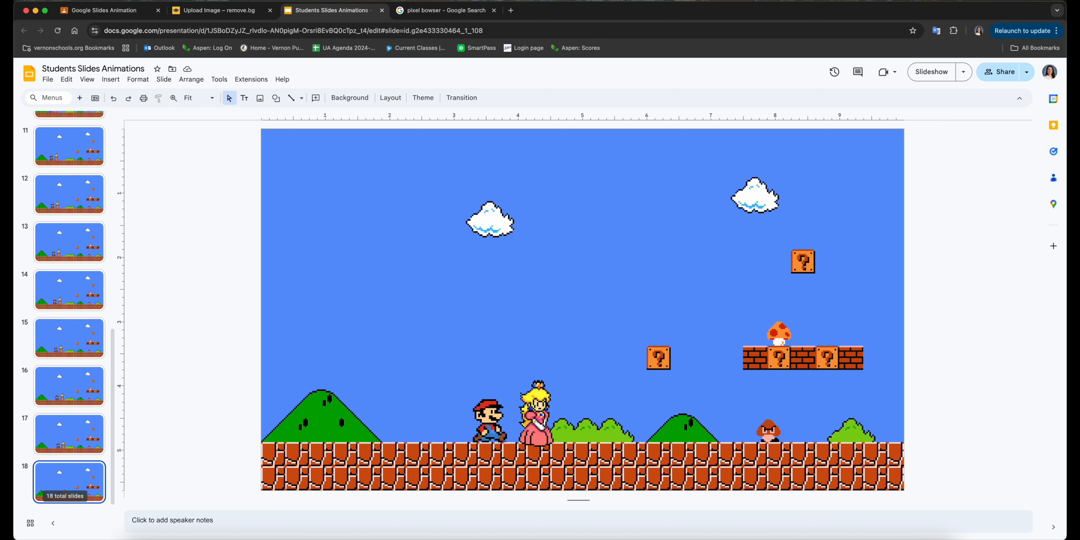
- Nudge Princess Peach and Mario slightly right and up off the ground on slide 18 to demonstrate a jump
{"action": "left_click", "coordinate": [537, 419]}
{"action": "key", "text": "Right"}
{"action": "key", "text": "Up"}
{"action": "left_click", "coordinate": [490, 420]}
{"action": "key", "text": "Right"}
{"action": "key", "text": "Up"}
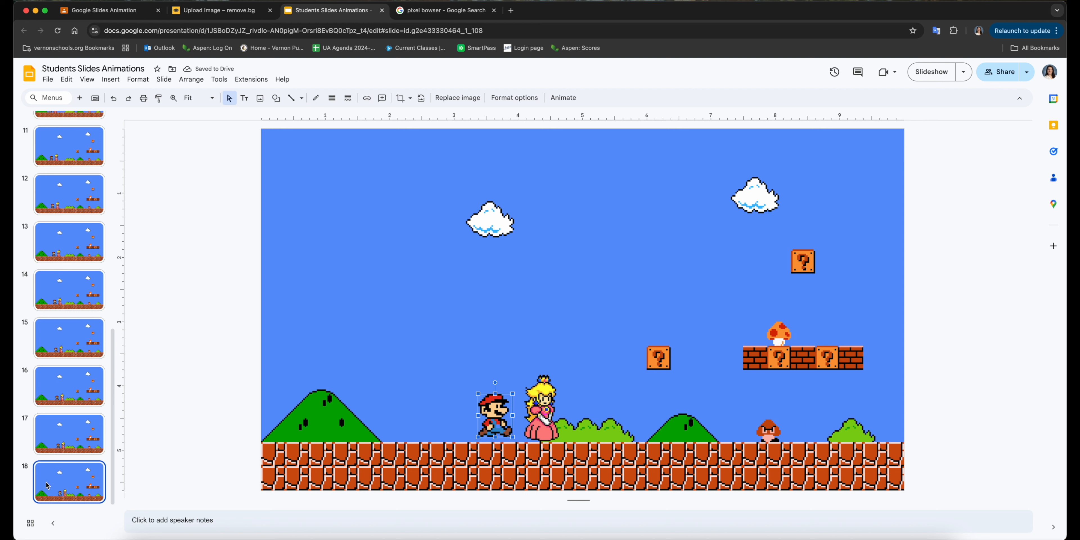
- Lower Mario and Princess Peach back onto the brick ground on slide 18, placing Peach slightly farther right
{"action": "left_click", "coordinate": [229, 336]}
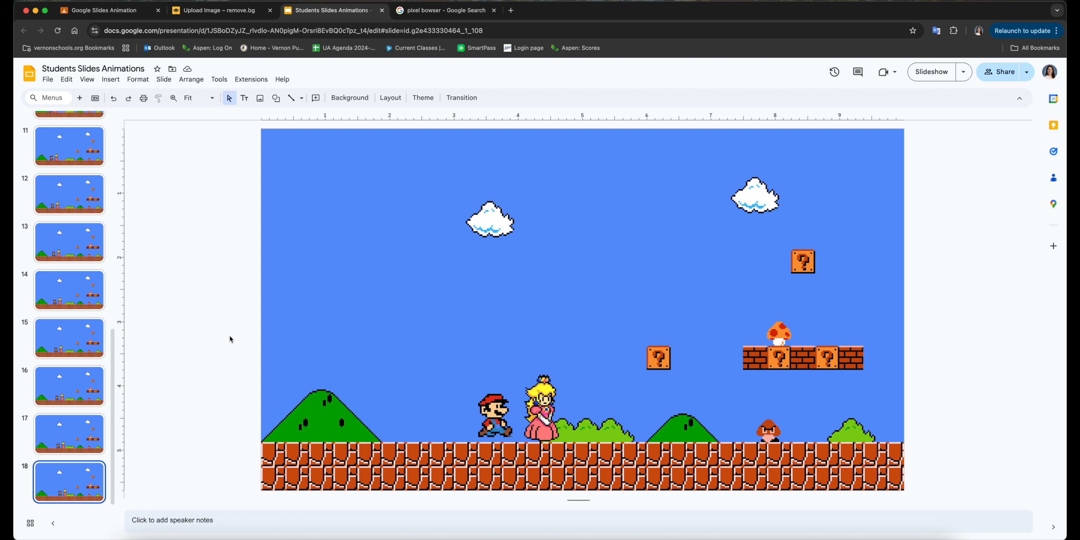
{"action": "left_click", "coordinate": [503, 418]}
{"action": "key", "text": "Down"}
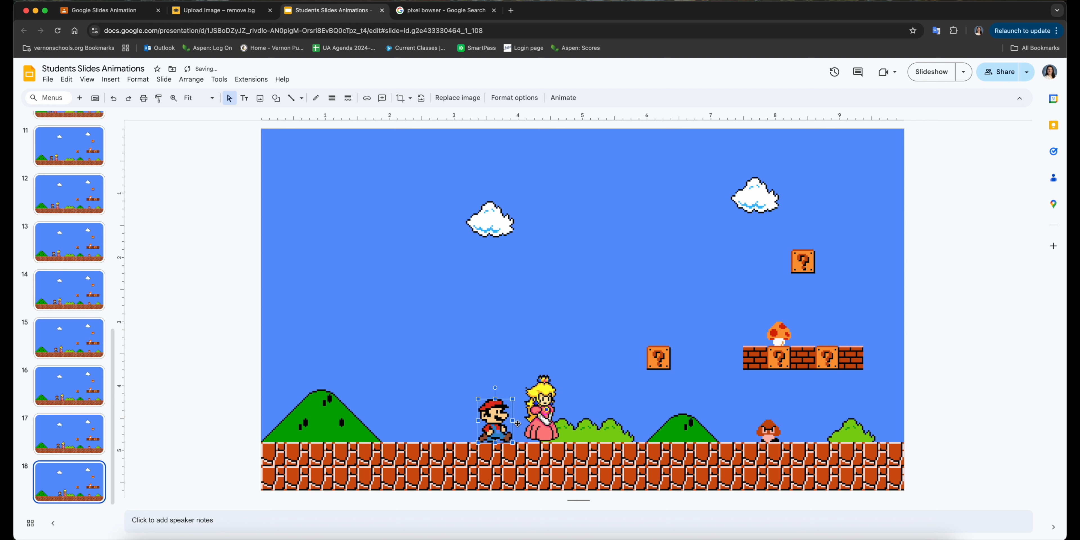
{"action": "left_click_drag", "start_coordinate": [557, 428], "coordinate": [562, 433]}
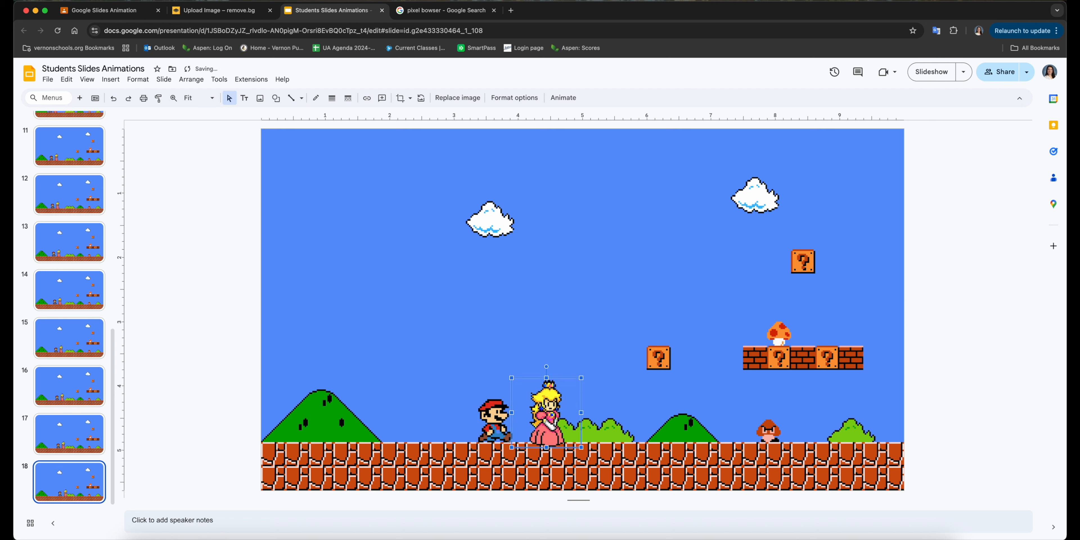
{"action": "left_click", "coordinate": [191, 448]}
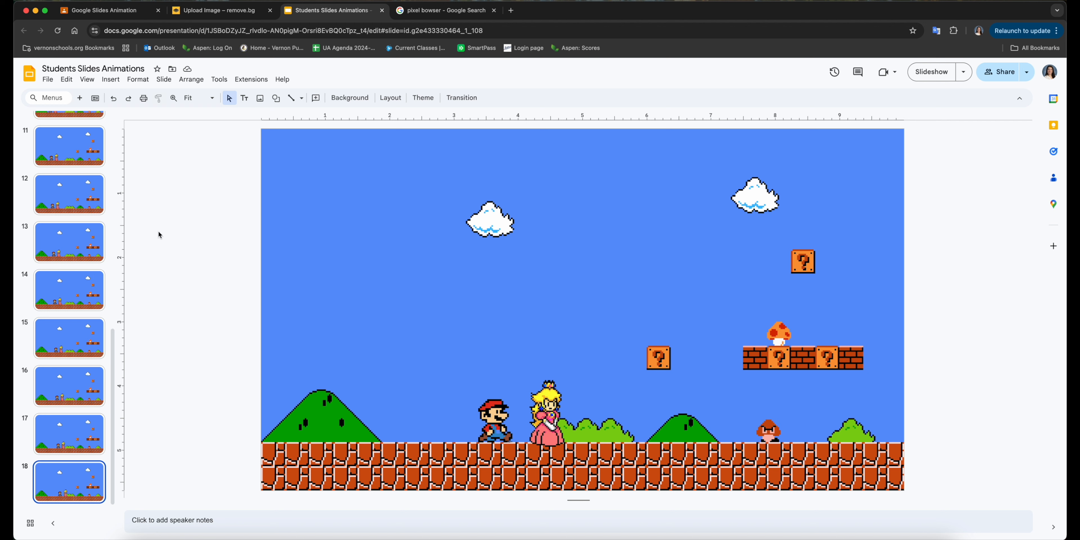
- Draw an oval speech bubble callout above the two characters on slide 18 and aim its tail at Mario
{"action": "left_click", "coordinate": [276, 97]}
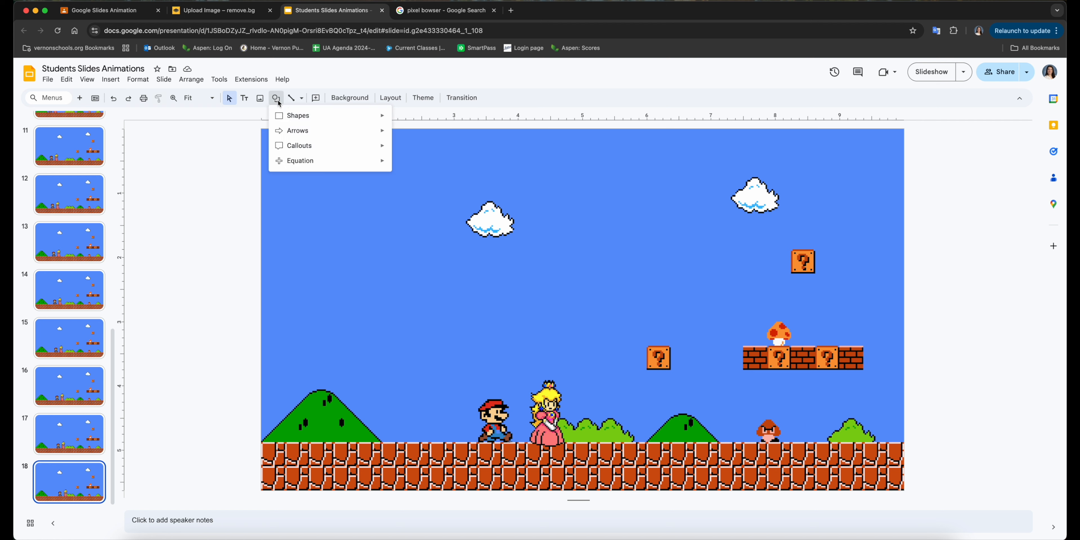
{"action": "mouse_move", "coordinate": [296, 146]}
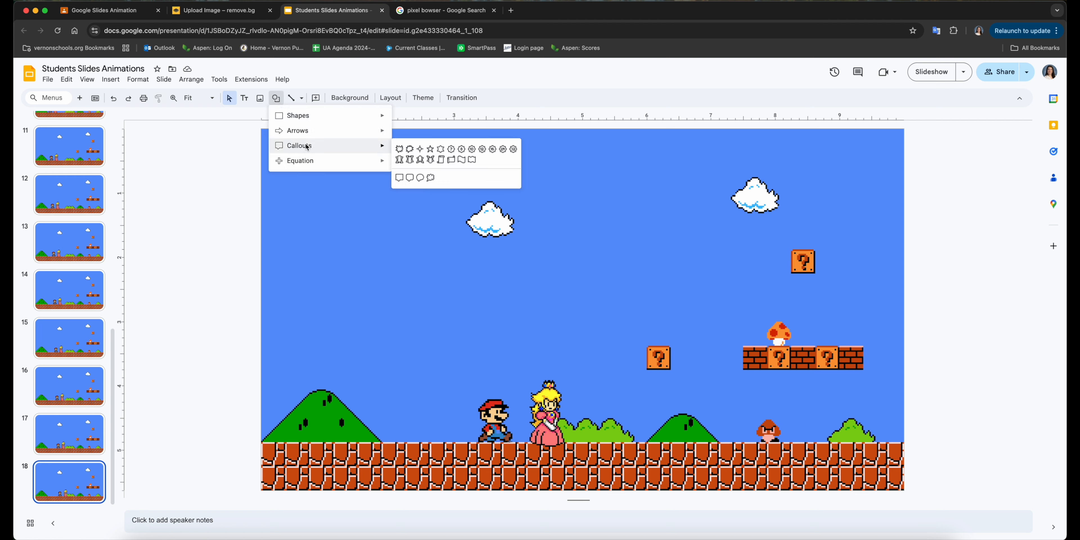
{"action": "left_click", "coordinate": [420, 179]}
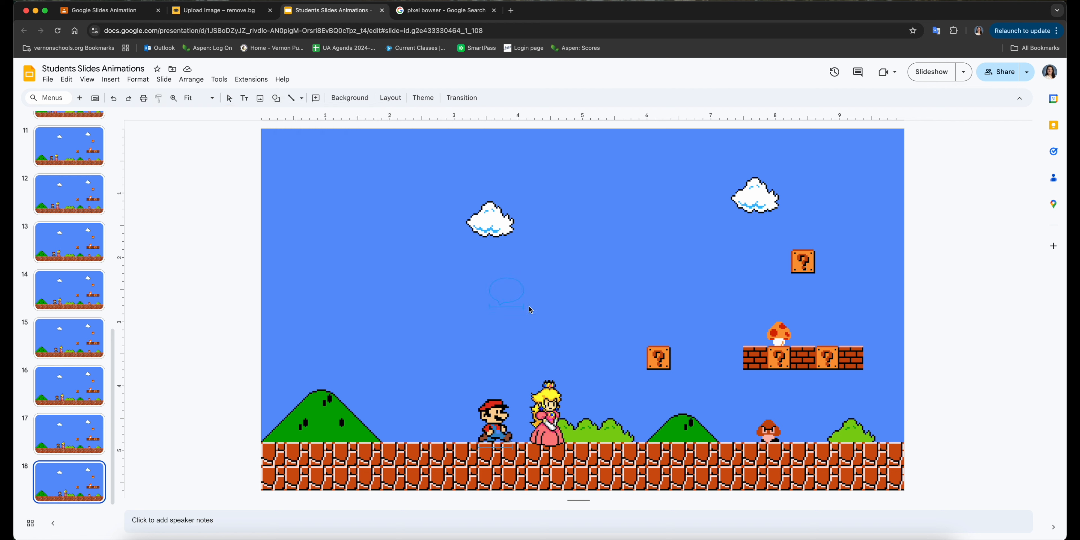
{"action": "left_click_drag", "start_coordinate": [565, 333], "coordinate": [612, 359]}
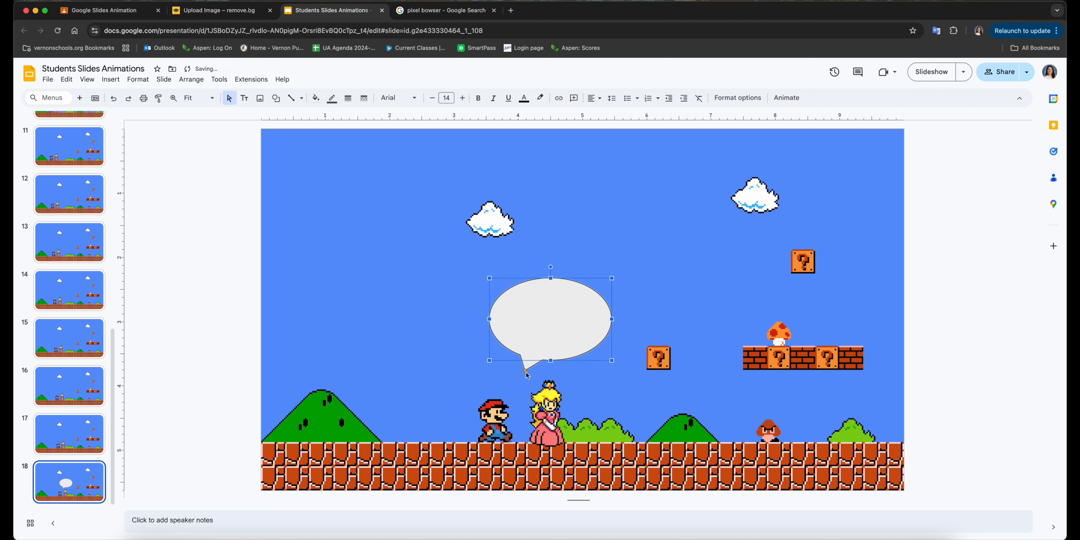
{"action": "left_click_drag", "start_coordinate": [530, 372], "coordinate": [503, 389]}
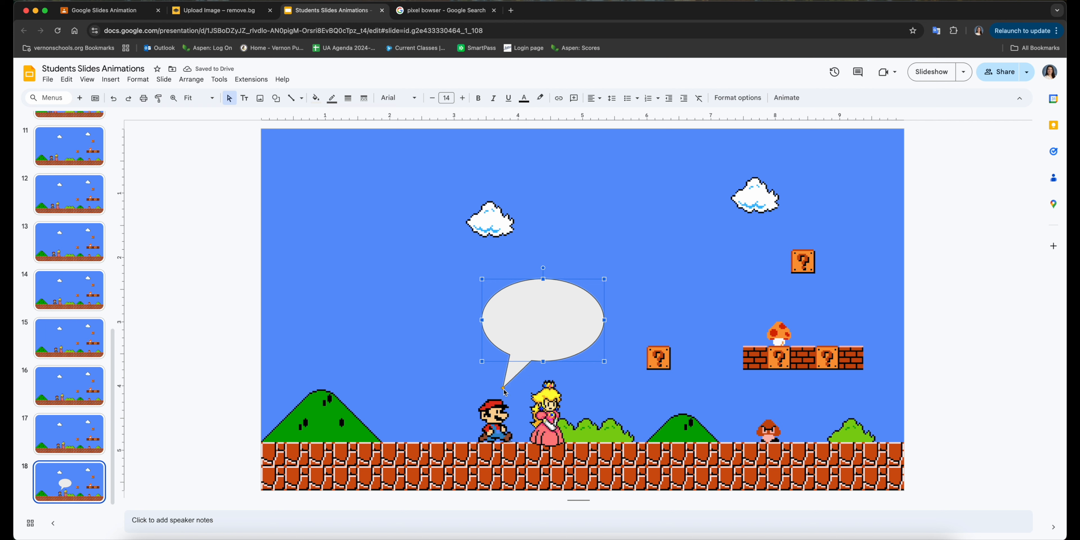
{"action": "mouse_move", "coordinate": [502, 389]}
{"action": "left_mouse_down"}
{"action": "mouse_move", "coordinate": [512, 381]}
{"action": "mouse_move", "coordinate": [502, 386]}
{"action": "left_mouse_up"}
- Enter the text "Look Peach!" in Mario's speech bubble
{"action": "left_click", "coordinate": [542, 321]}
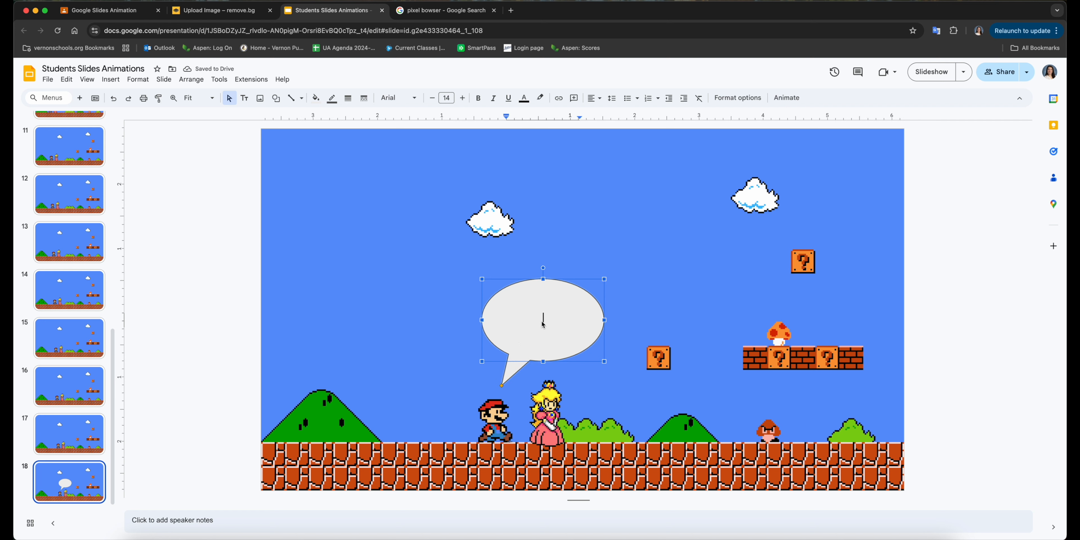
{"action": "type", "text": "Look peach!"}
{"action": "key", "text": "BackSpace"}
{"action": "key", "text": "BackSpace"}
{"action": "key", "text": "BackSpace"}
{"action": "key", "text": "BackSpace"}
{"action": "key", "text": "BackSpace"}
{"action": "key", "text": "BackSpace"}
{"action": "type", "text": "Peach!"}
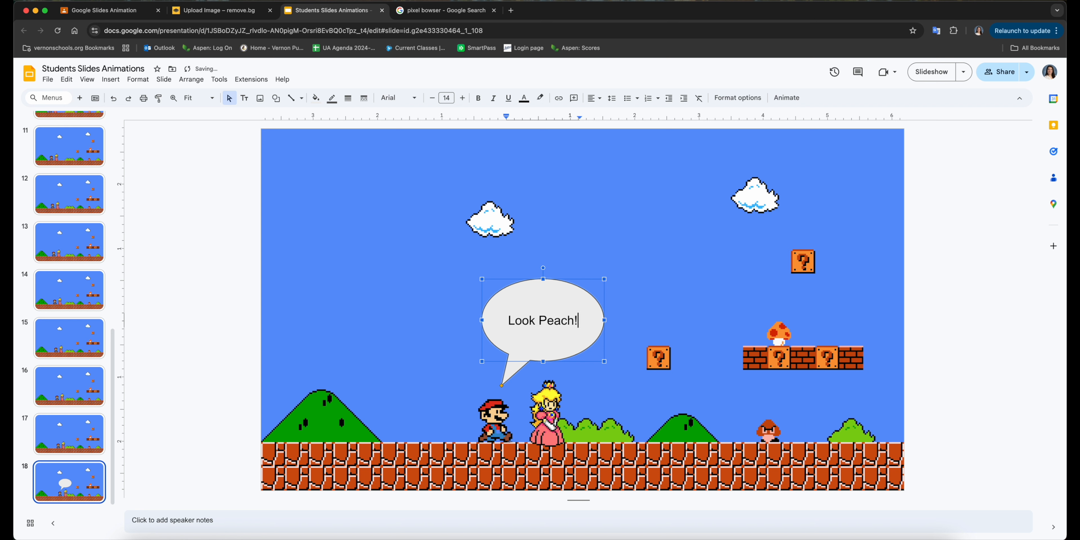
- Add a second line reading "A goomba!" to Mario's speech bubble on slide 18
{"action": "key", "text": "Return"}
{"action": "type", "text": "A goom"}
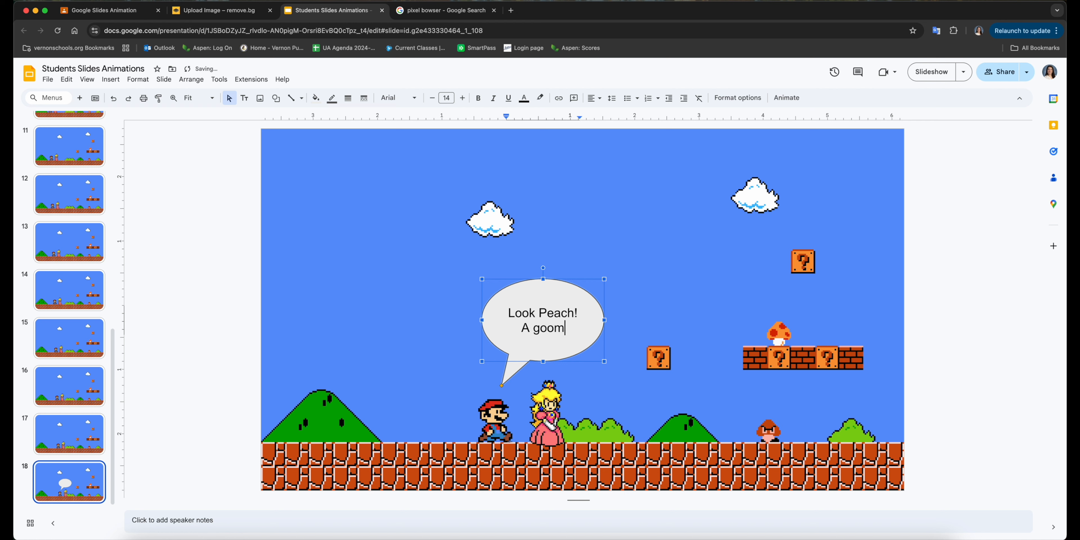
{"action": "type", "text": "ba!"}
{"action": "left_click", "coordinate": [304, 354]}
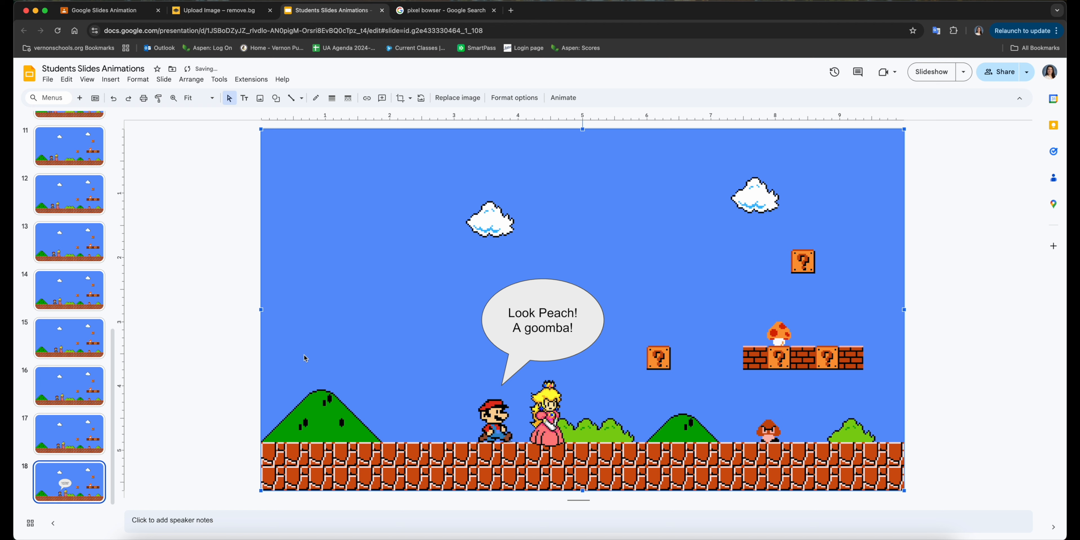
- Duplicate slide 18 and re-aim the copied speech bubble's tail from Mario to Princess Peach
{"action": "right_click", "coordinate": [54, 480]}
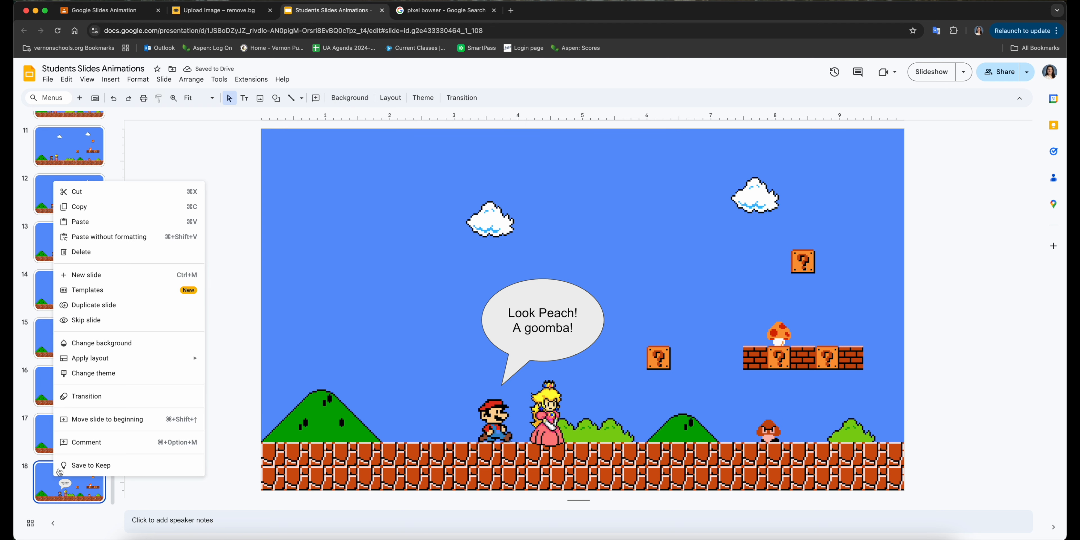
{"action": "left_click", "coordinate": [97, 306]}
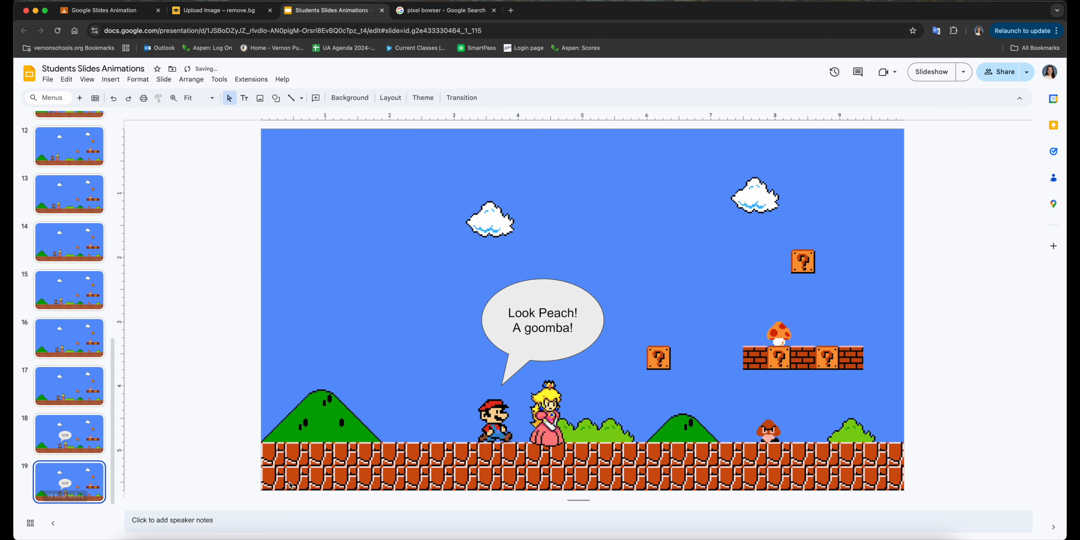
{"action": "left_click", "coordinate": [543, 355]}
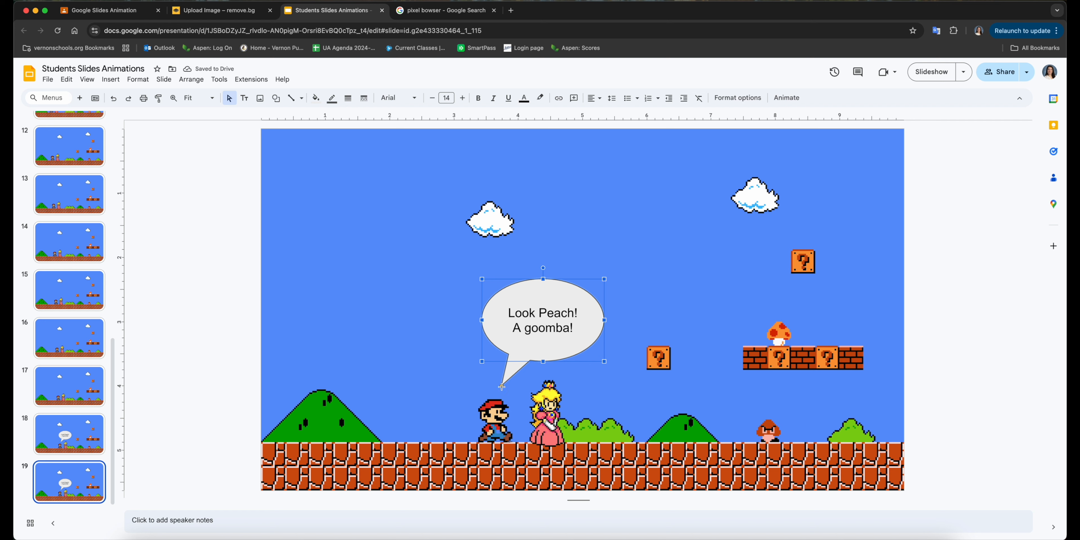
{"action": "left_click_drag", "start_coordinate": [502, 386], "coordinate": [542, 380]}
- Replace the speech bubble's text on slide 19 with "Get him!"
{"action": "left_click", "coordinate": [580, 336]}
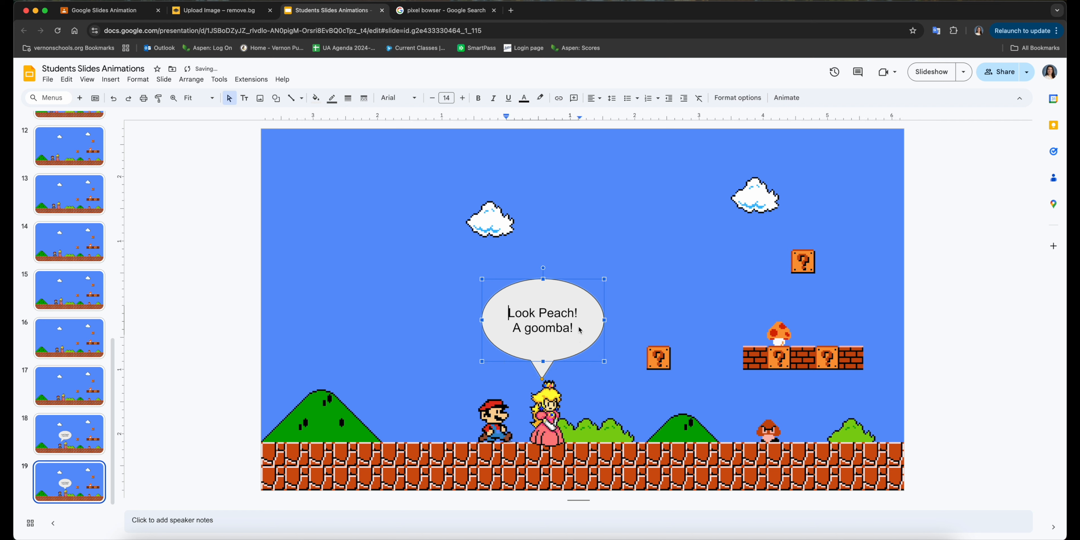
{"action": "key", "text": "BackSpace"}
{"action": "key", "text": "BackSpace"}
{"action": "key", "text": "BackSpace"}
{"action": "key", "text": "BackSpace"}
{"action": "key", "text": "BackSpace"}
{"action": "key", "text": "BackSpace"}
{"action": "key", "text": "BackSpace"}
{"action": "key", "text": "BackSpace"}
{"action": "key", "text": "BackSpace"}
{"action": "key", "text": "BackSpace"}
{"action": "key", "text": "BackSpace"}
{"action": "key", "text": "BackSpace"}
{"action": "key", "text": "BackSpace"}
{"action": "key", "text": "BackSpace"}
{"action": "key", "text": "BackSpace"}
{"action": "key", "text": "BackSpace"}
{"action": "key", "text": "BackSpace"}
{"action": "key", "text": "BackSpace"}
{"action": "key", "text": "BackSpace"}
{"action": "key", "text": "BackSpace"}
{"action": "key", "text": "BackSpace"}
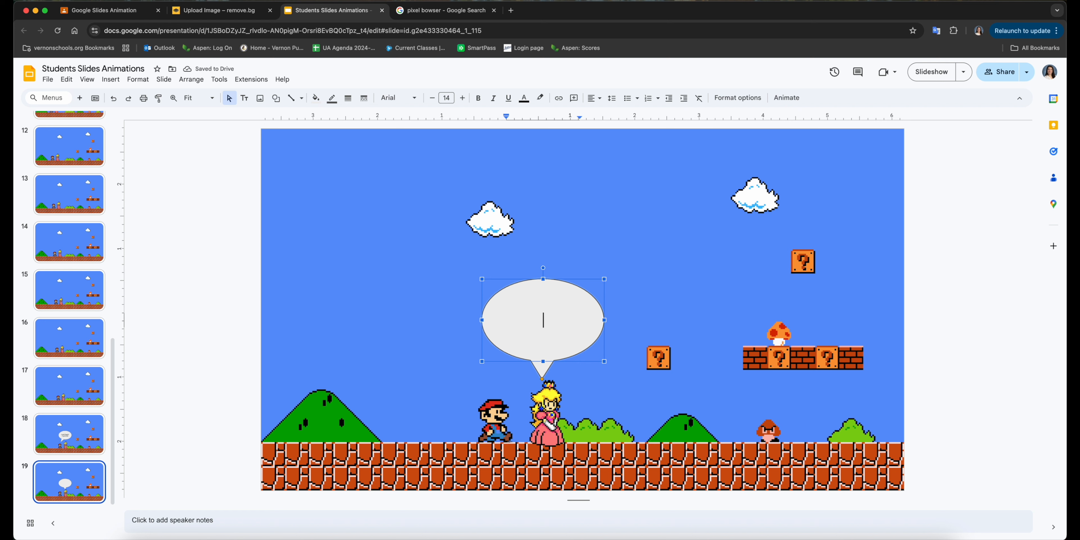
{"action": "type", "text": "Get him!"}
{"action": "left_click", "coordinate": [433, 385]}
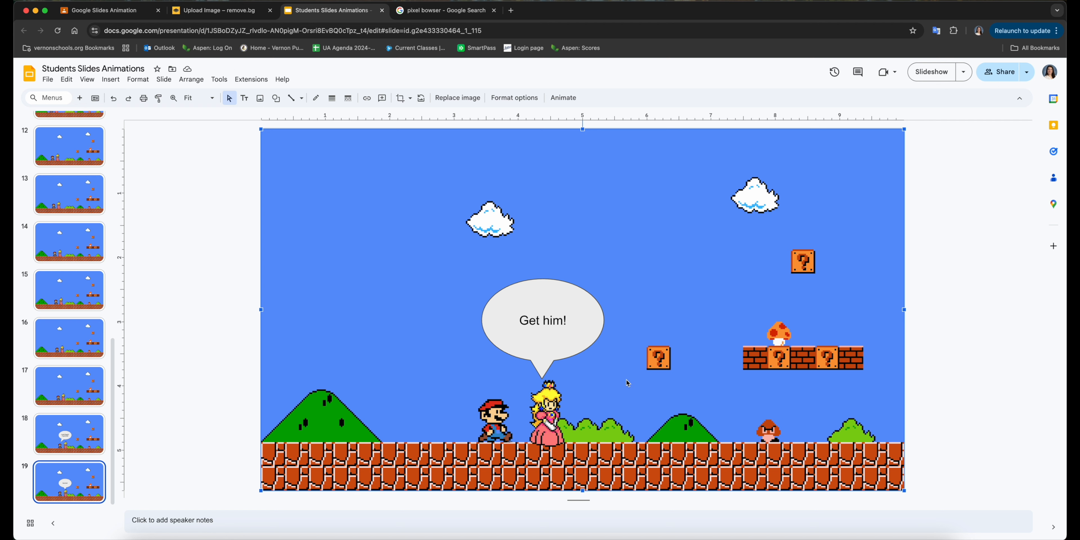
- Preview the animation by flipping quickly through the slides from the first to slide 19, checking how long the speech bubbles stay up
{"action": "scroll", "coordinate": [103, 133], "scroll_direction": "up", "scroll_amount": 15}
{"action": "key", "text": "Down"}
{"action": "key", "text": "Down"}
{"action": "key", "text": "Down"}
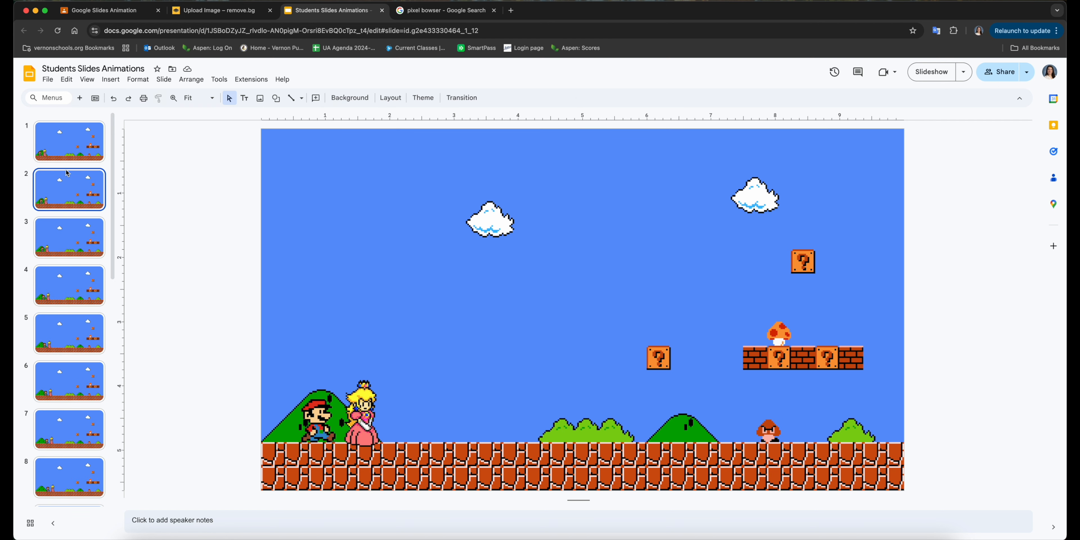
{"action": "key", "text": "Down"}
{"action": "key", "text": "Down"}
{"action": "key", "text": "Down"}
{"action": "key", "text": "Down"}
{"action": "key", "text": "Down"}
{"action": "key", "text": "Down"}
{"action": "key", "text": "Down"}
{"action": "key", "text": "Down"}
{"action": "key", "text": "Down"}
{"action": "key", "text": "Down"}
{"action": "key", "text": "Down"}
{"action": "key", "text": "Down"}
{"action": "key", "text": "Down"}
{"action": "key", "text": "Down"}
{"action": "key", "text": "Down"}
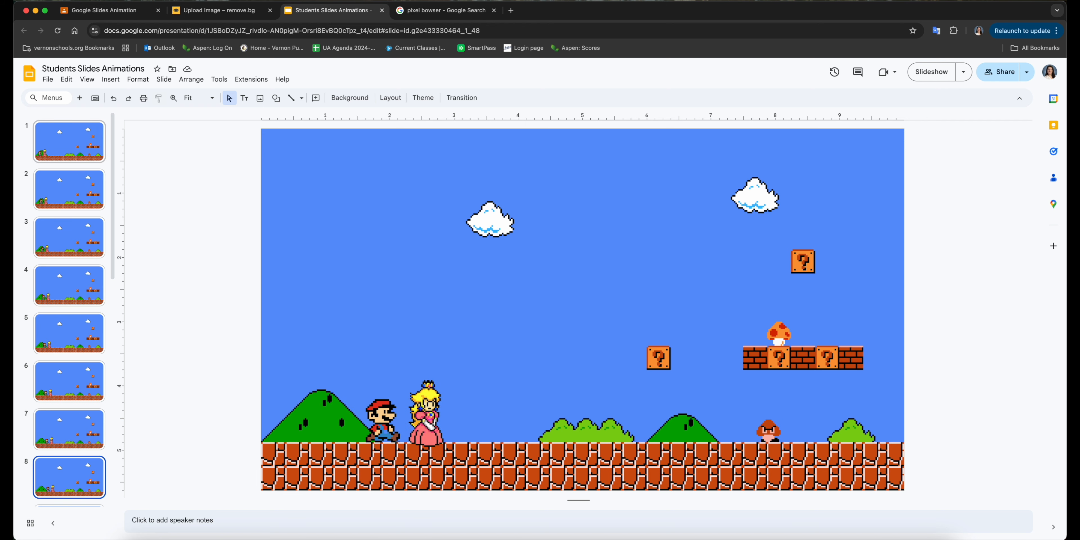
{"action": "key", "text": "Up"}
{"action": "key", "text": "Up"}
{"action": "key", "text": "Up"}
{"action": "key", "text": "Up"}
{"action": "key", "text": "Up"}
{"action": "key", "text": "Up"}
{"action": "key", "text": "Up"}
{"action": "key", "text": "Up"}
{"action": "key", "text": "Up"}
{"action": "key", "text": "Up"}
{"action": "key", "text": "Up"}
{"action": "key", "text": "Up"}
{"action": "key", "text": "Up"}
{"action": "key", "text": "Up"}
{"action": "key", "text": "Up"}
{"action": "key", "text": "Up"}
{"action": "key", "text": "Up"}
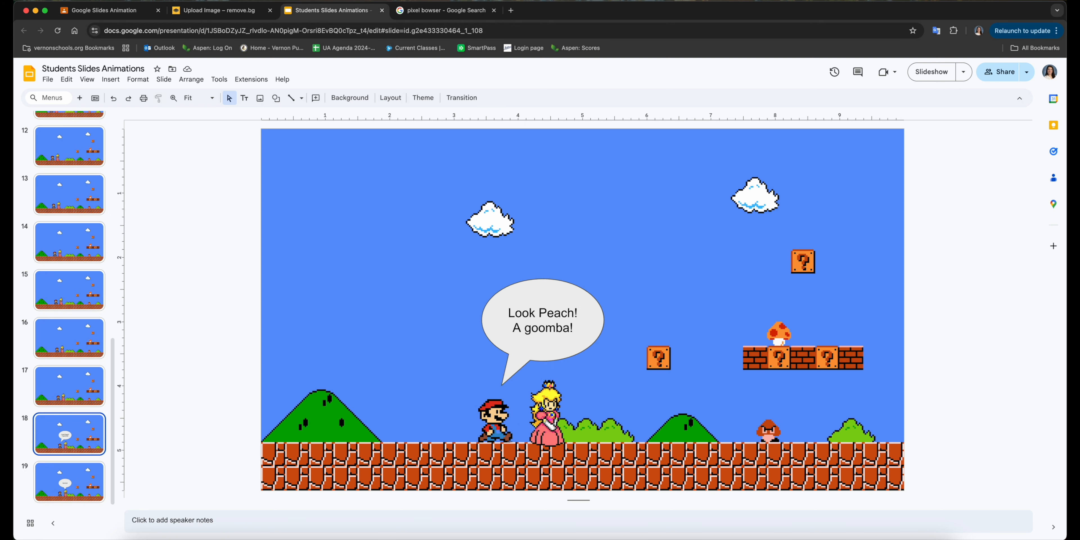
{"action": "key", "text": "Down"}
{"action": "key", "text": "Down"}
{"action": "key", "text": "Down"}
{"action": "key", "text": "Down"}
{"action": "key", "text": "Down"}
{"action": "key", "text": "Down"}
{"action": "key", "text": "Down"}
{"action": "key", "text": "Down"}
{"action": "key", "text": "Down"}
{"action": "key", "text": "Down"}
{"action": "key", "text": "Down"}
{"action": "key", "text": "Down"}
{"action": "key", "text": "Down"}
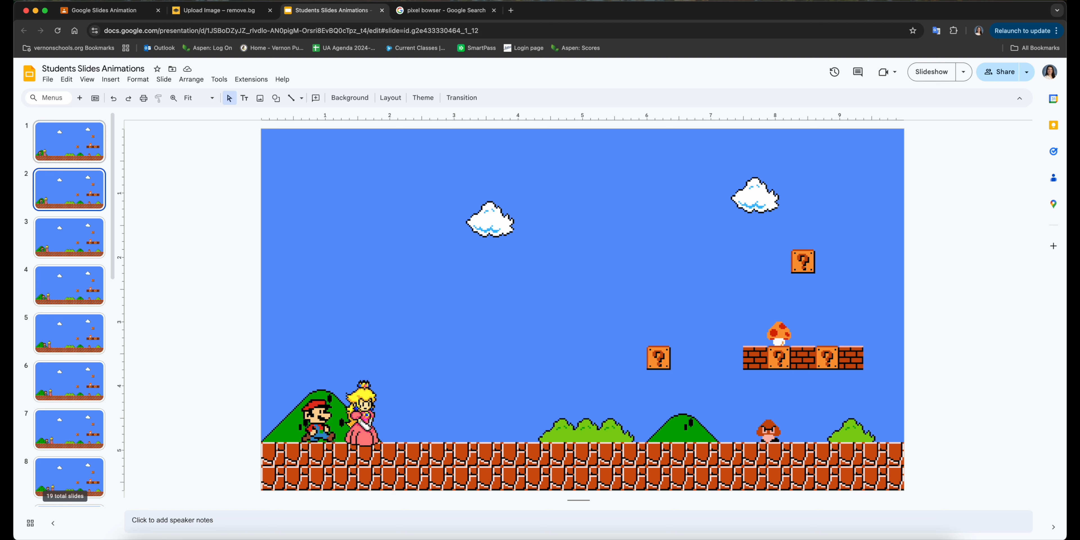
{"action": "key", "text": "Down"}
{"action": "key", "text": "Down"}
{"action": "key", "text": "Down"}
{"action": "key", "text": "Down"}
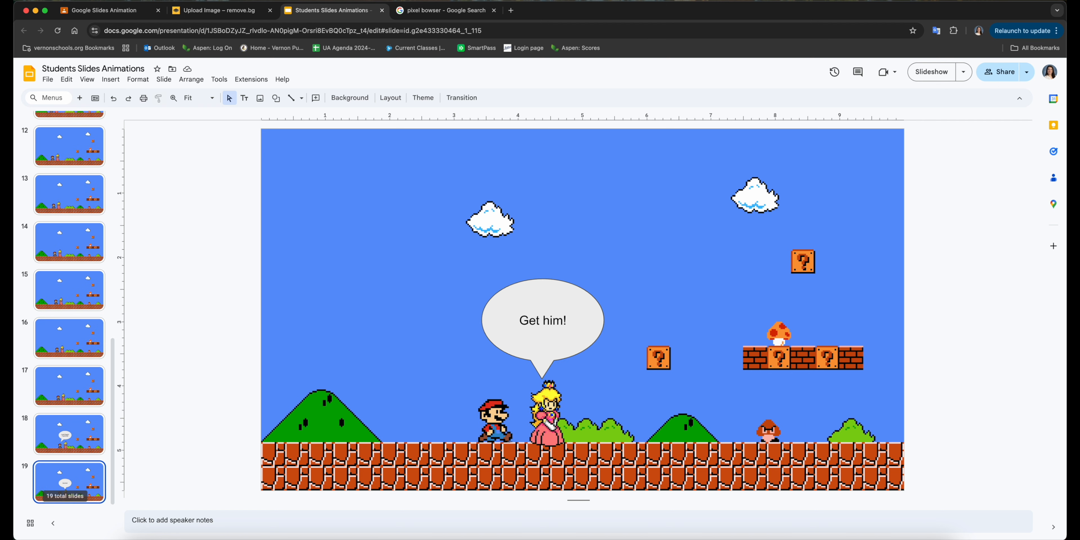
{"action": "key", "text": "Up"}
{"action": "key", "text": "Up"}
{"action": "key", "text": "Up"}
{"action": "key", "text": "Up"}
{"action": "key", "text": "Up"}
{"action": "key", "text": "Up"}
{"action": "key", "text": "Down"}
{"action": "key", "text": "Down"}
{"action": "key", "text": "Down"}
{"action": "key", "text": "Down"}
{"action": "key", "text": "Down"}
{"action": "key", "text": "Down"}
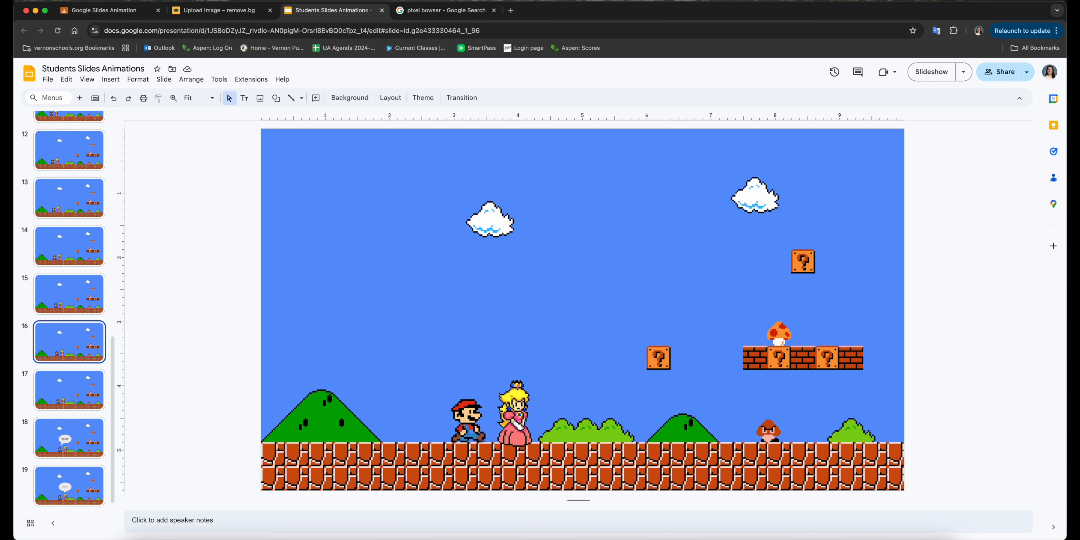
{"action": "key", "text": "Up"}
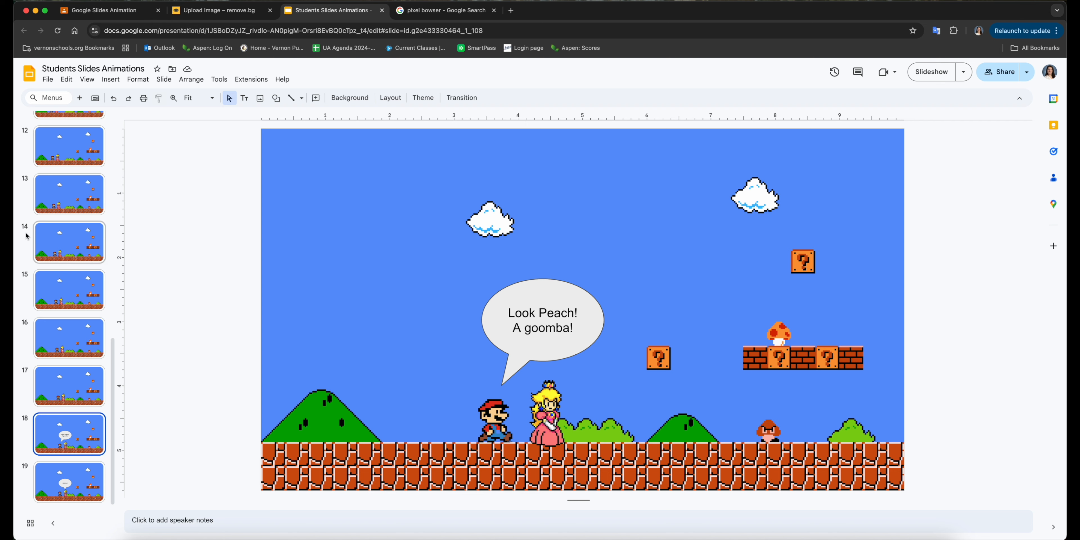
- Duplicate the "Look Peach! A goomba!" slide repeatedly so that it fills slides 18 to 29
{"action": "right_click", "coordinate": [76, 398]}
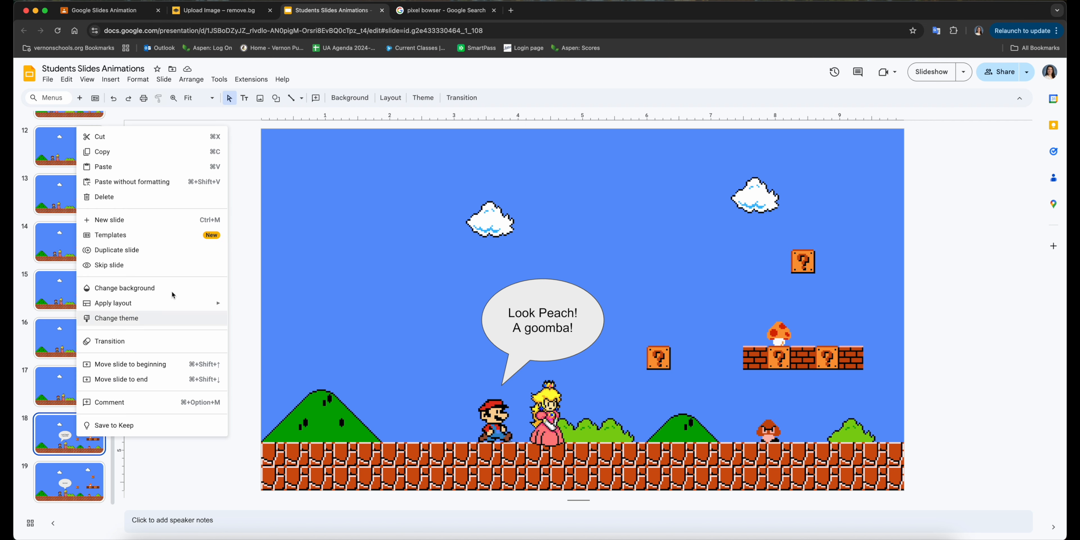
{"action": "left_click", "coordinate": [142, 252]}
{"action": "right_click", "coordinate": [54, 442]}
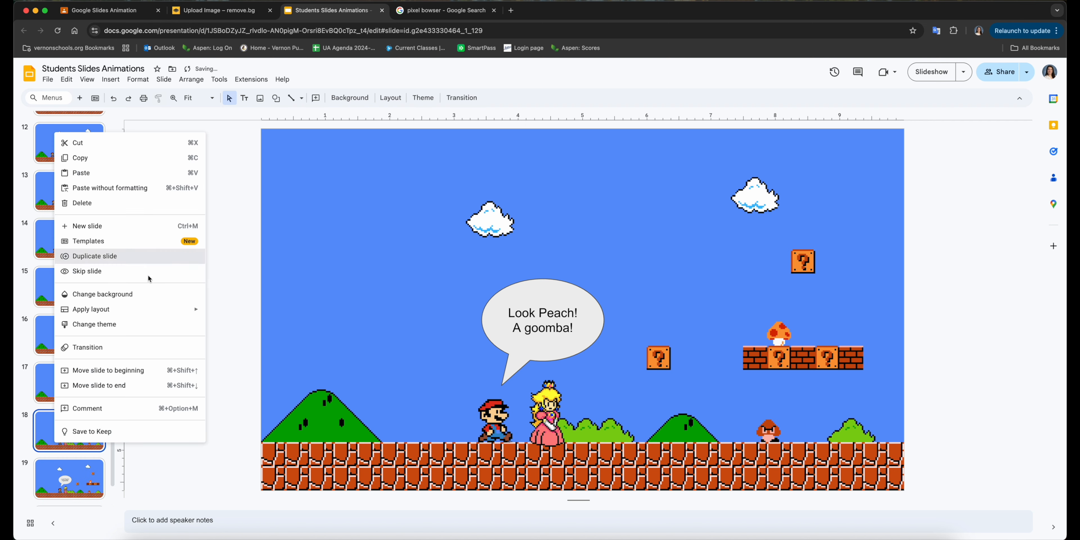
{"action": "left_click", "coordinate": [150, 257]}
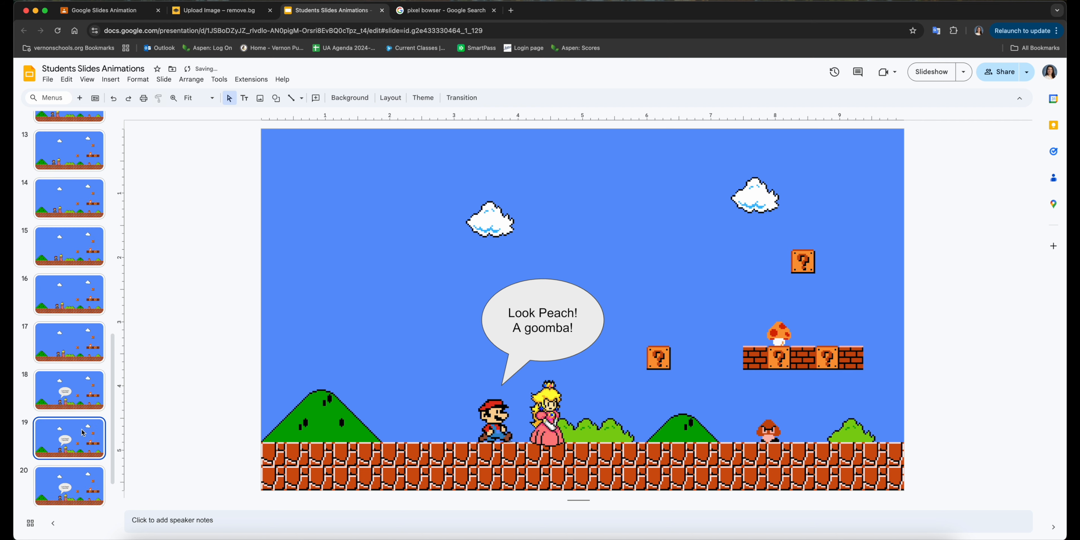
{"action": "key", "text": "super+d"}
{"action": "key", "text": "super+d"}
{"action": "key", "text": "super+d"}
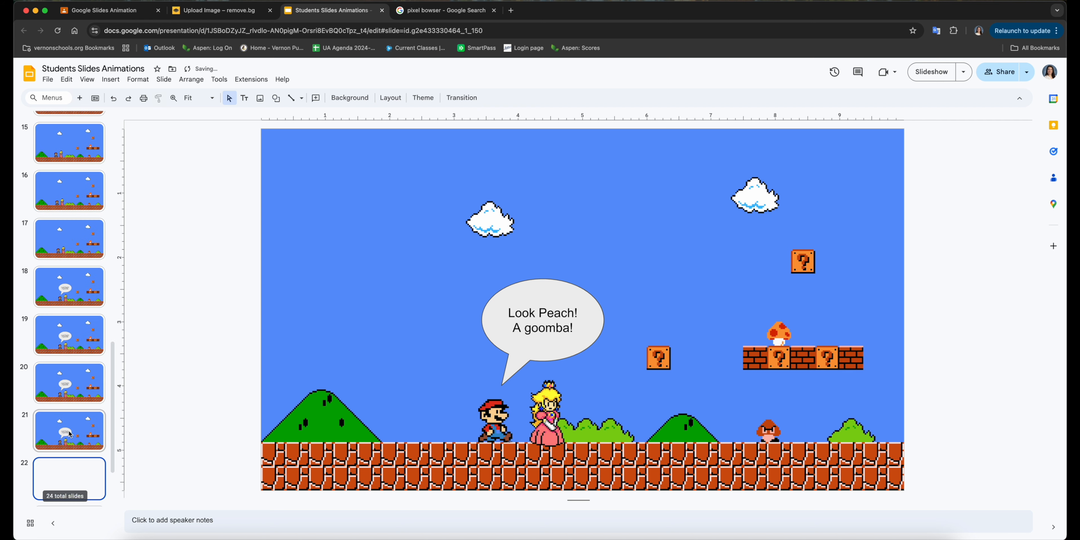
{"action": "key", "text": "super+d"}
{"action": "key", "text": "super+d"}
{"action": "key", "text": "super+d"}
{"action": "key", "text": "super+d"}
{"action": "key", "text": "super+d"}
{"action": "key", "text": "super+d"}
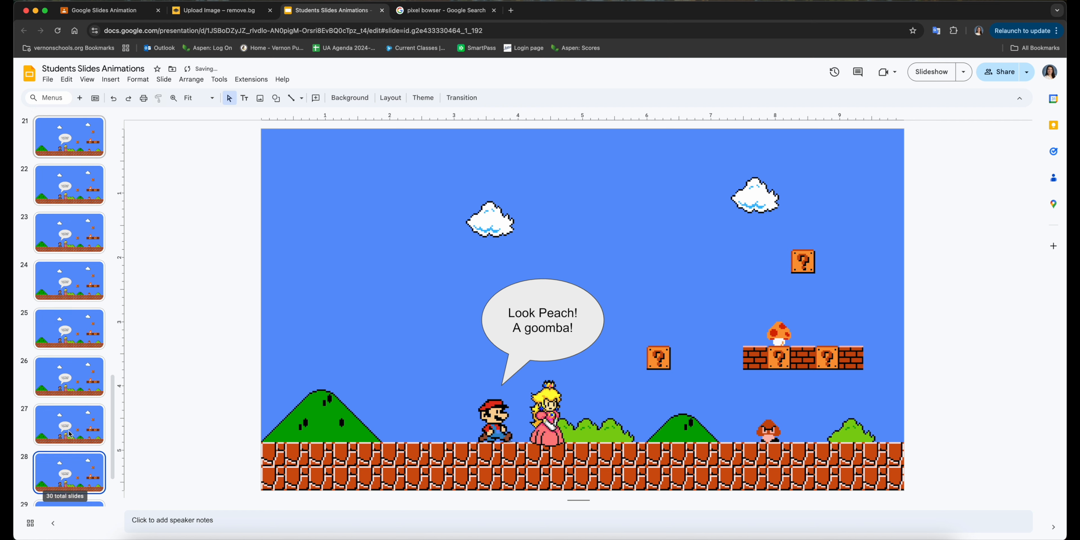
- Duplicate the "Get him!" slide repeatedly so that it fills slides 30 to 41
{"action": "scroll", "coordinate": [70, 434], "scroll_direction": "down", "scroll_amount": 3}
{"action": "left_click", "coordinate": [94, 493]}
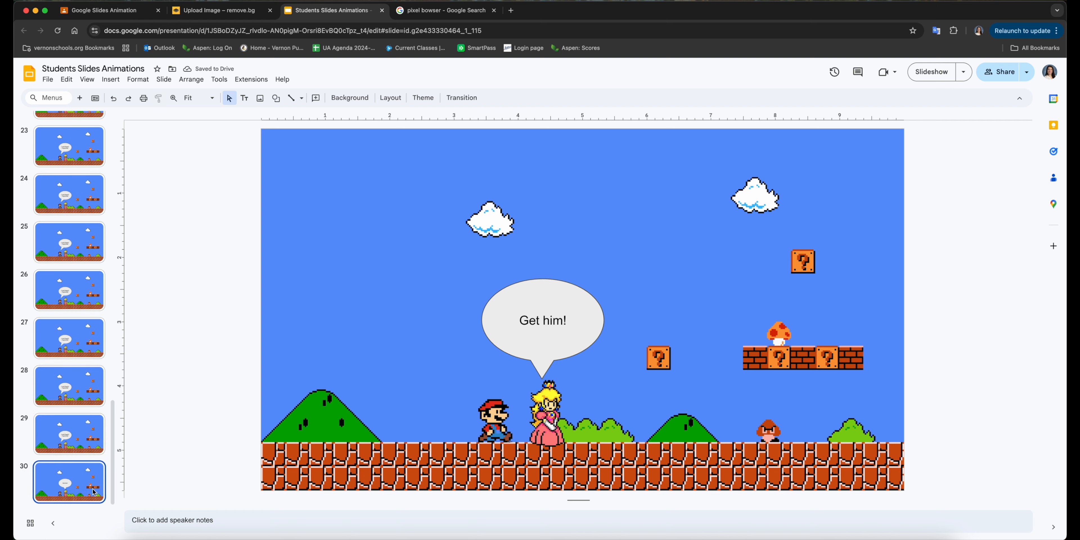
{"action": "key", "text": "super+d"}
{"action": "key", "text": "super+d"}
{"action": "key", "text": "super+d"}
{"action": "key", "text": "super+d"}
{"action": "key", "text": "super+d"}
{"action": "key", "text": "super+d"}
{"action": "key", "text": "super+d"}
{"action": "key", "text": "super+d"}
{"action": "key", "text": "super+d"}
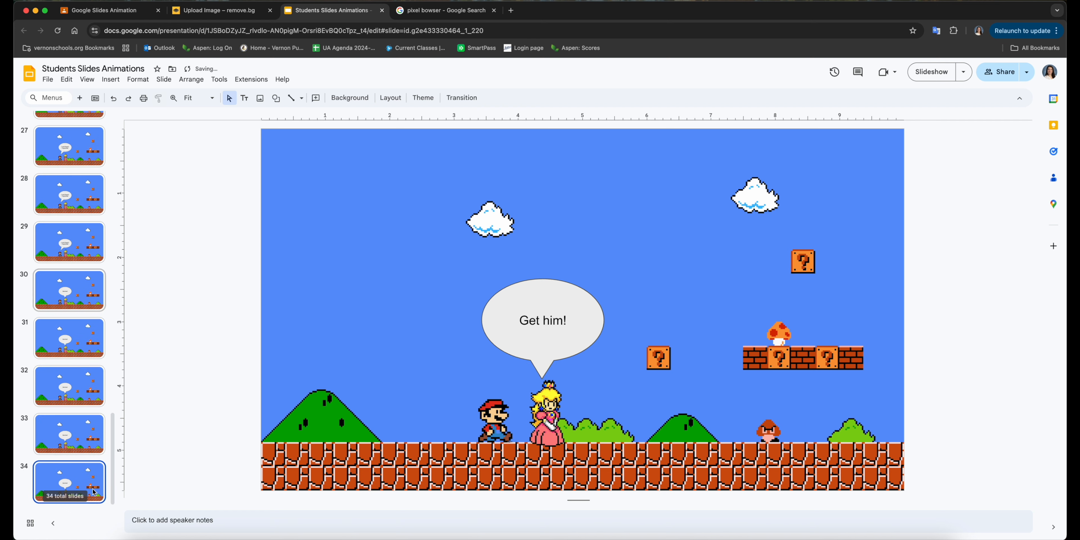
- Preview the animation from slide 1 through slide 41 to check the timing of both speech bubbles, and return to slide 35
{"action": "scroll", "coordinate": [77, 341], "scroll_direction": "up", "scroll_amount": 20}
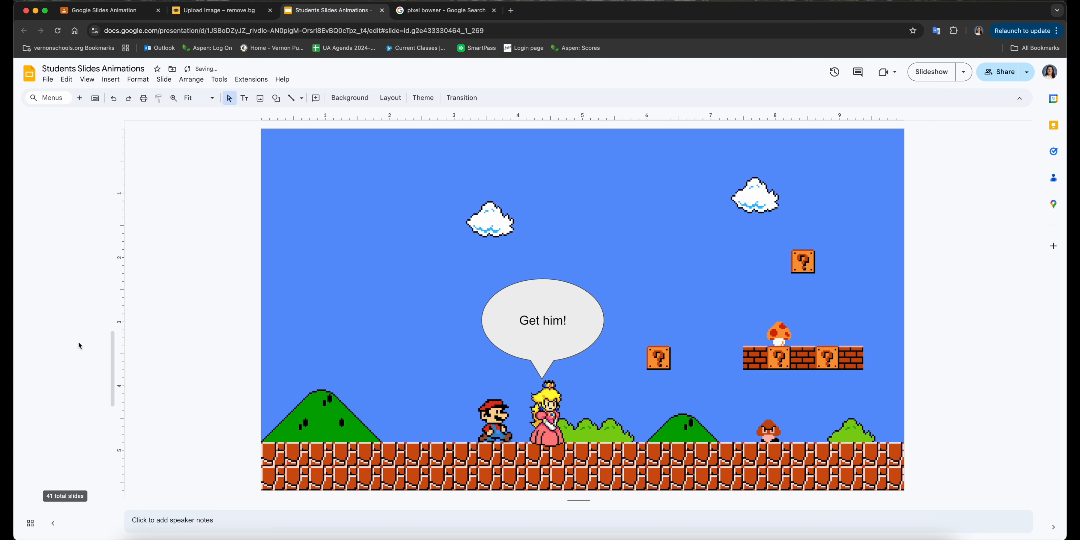
{"action": "left_click", "coordinate": [90, 139]}
{"action": "key", "text": "Down"}
{"action": "key", "text": "Down"}
{"action": "key", "text": "Down"}
{"action": "key", "text": "Down"}
{"action": "key", "text": "Down"}
{"action": "key", "text": "Down"}
{"action": "key", "text": "Down"}
{"action": "key", "text": "Down"}
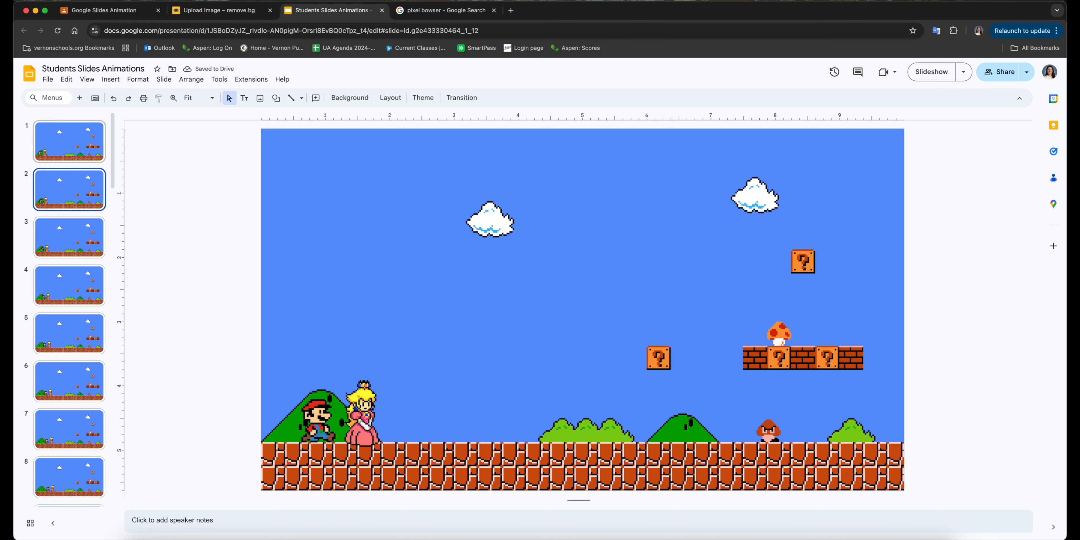
{"action": "key", "text": "Down"}
{"action": "key", "text": "Down"}
{"action": "key", "text": "Down"}
{"action": "key", "text": "Down"}
{"action": "key", "text": "Down"}
{"action": "key", "text": "Down"}
{"action": "key", "text": "Down"}
{"action": "key", "text": "Down"}
{"action": "key", "text": "Down"}
{"action": "key", "text": "Down"}
{"action": "key", "text": "Down"}
{"action": "key", "text": "Down"}
{"action": "key", "text": "Down"}
{"action": "key", "text": "Down"}
{"action": "key", "text": "Down"}
{"action": "key", "text": "Down"}
{"action": "key", "text": "Down"}
{"action": "key", "text": "Down"}
{"action": "key", "text": "Down"}
{"action": "key", "text": "Down"}
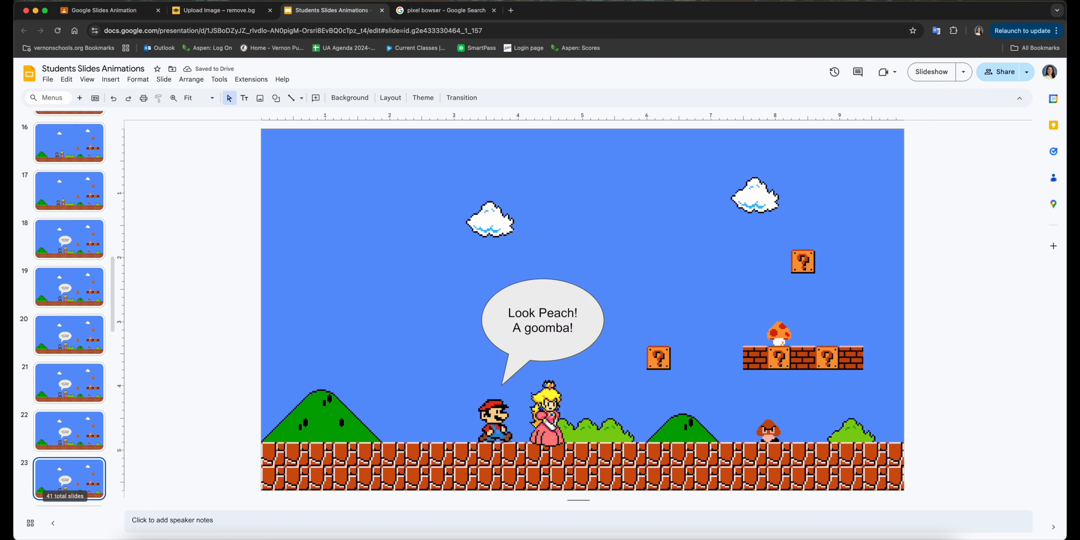
{"action": "key", "text": "Down"}
{"action": "key", "text": "Down"}
{"action": "key", "text": "Down"}
{"action": "key", "text": "Down"}
{"action": "key", "text": "Down"}
{"action": "key", "text": "Down"}
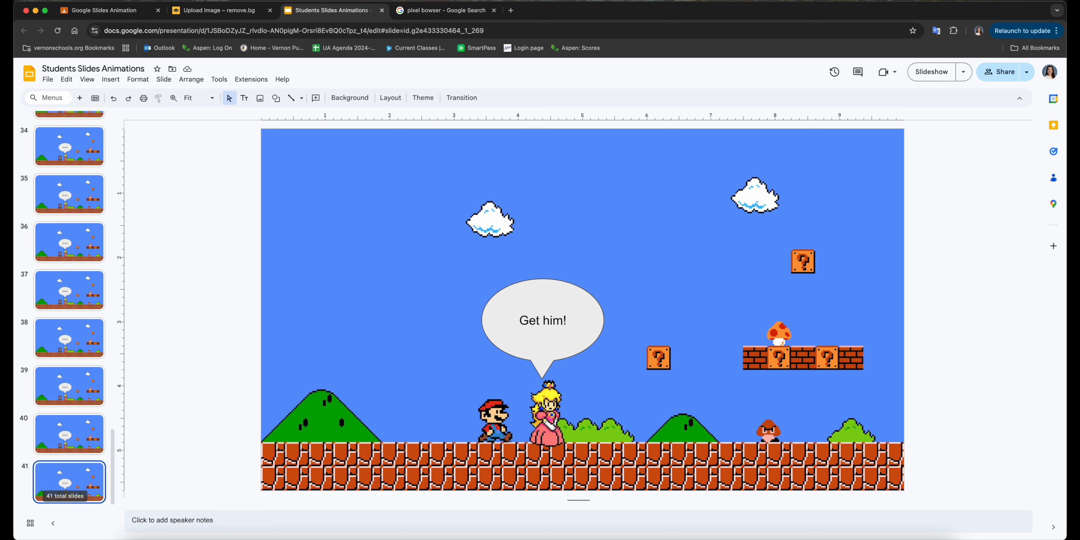
{"action": "left_click", "coordinate": [97, 195]}
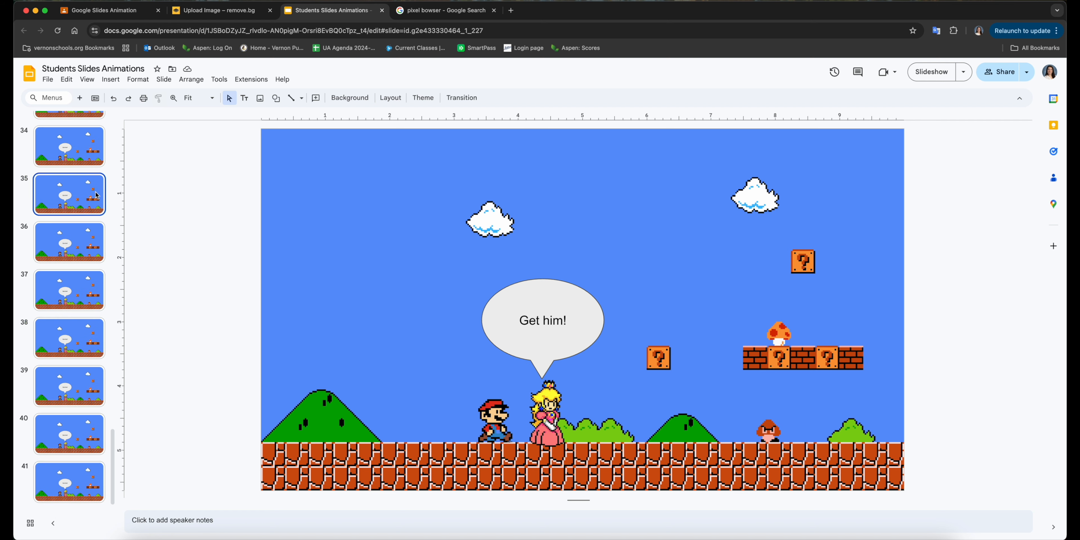
- Duplicate slide 29, the last "Look Peach! A goomba!" slide, six times so the bubble stays up through slide 35
{"action": "scroll", "coordinate": [93, 189], "scroll_direction": "up", "scroll_amount": 6}
{"action": "left_click", "coordinate": [81, 171]}
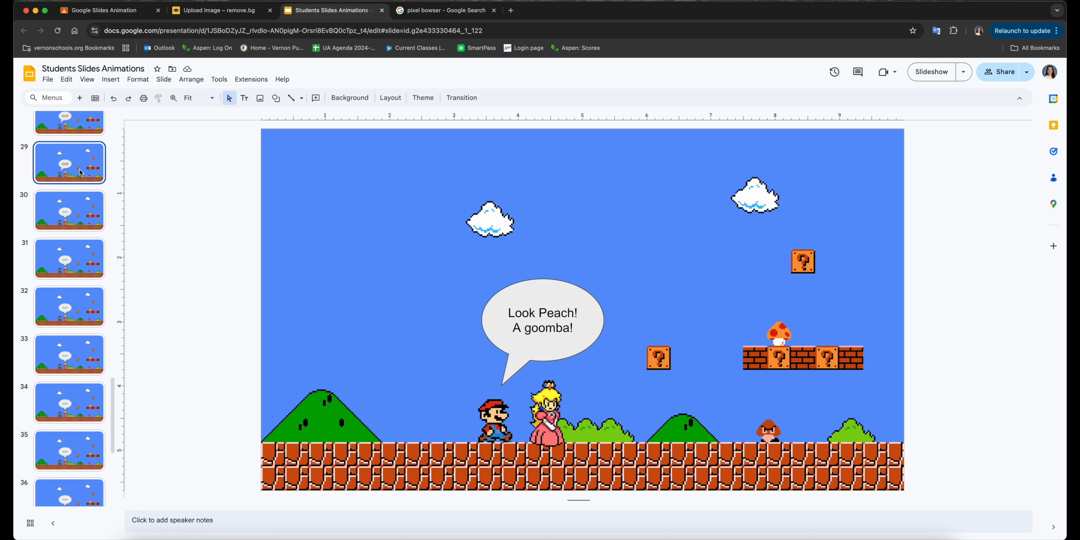
{"action": "key", "text": "super+d"}
{"action": "key", "text": "super+d"}
{"action": "key", "text": "super+d"}
{"action": "key", "text": "super+d"}
{"action": "key", "text": "super+d"}
{"action": "key", "text": "super+d"}
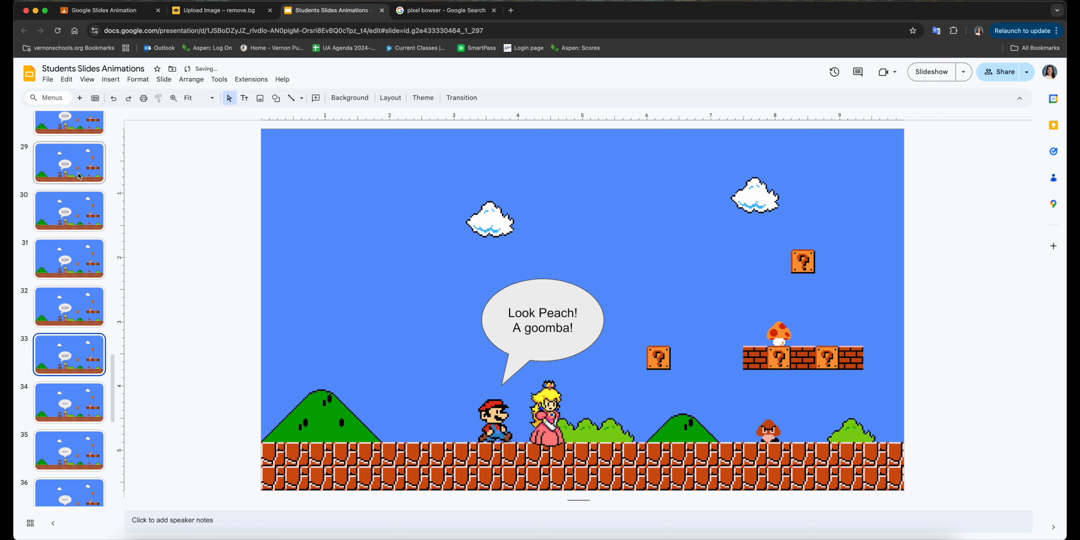
- Preview the animation from slide 1 through slide 47 to check how long each speech bubble stays readable
{"action": "left_click_drag", "start_coordinate": [113, 398], "coordinate": [113, 414]}
{"action": "scroll", "coordinate": [55, 478], "scroll_direction": "up", "scroll_amount": 7}
{"action": "scroll", "coordinate": [50, 477], "scroll_direction": "up", "scroll_amount": 15}
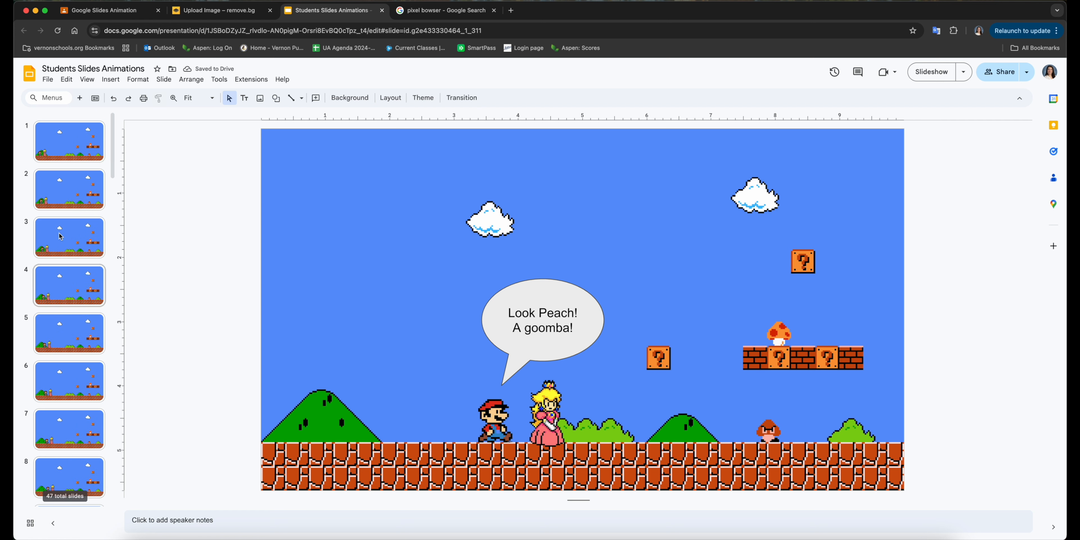
{"action": "left_click", "coordinate": [76, 125]}
{"action": "key", "text": "Down"}
{"action": "key", "text": "Down"}
{"action": "key", "text": "Down"}
{"action": "key", "text": "Down"}
{"action": "key", "text": "Down"}
{"action": "key", "text": "Down"}
{"action": "key", "text": "Down"}
{"action": "key", "text": "Down"}
{"action": "key", "text": "Down"}
{"action": "key", "text": "Down"}
{"action": "key", "text": "Down"}
{"action": "key", "text": "Down"}
{"action": "key", "text": "Down"}
{"action": "key", "text": "Down"}
{"action": "key", "text": "Down"}
{"action": "key", "text": "Down"}
{"action": "key", "text": "Down"}
{"action": "key", "text": "Down"}
{"action": "key", "text": "Down"}
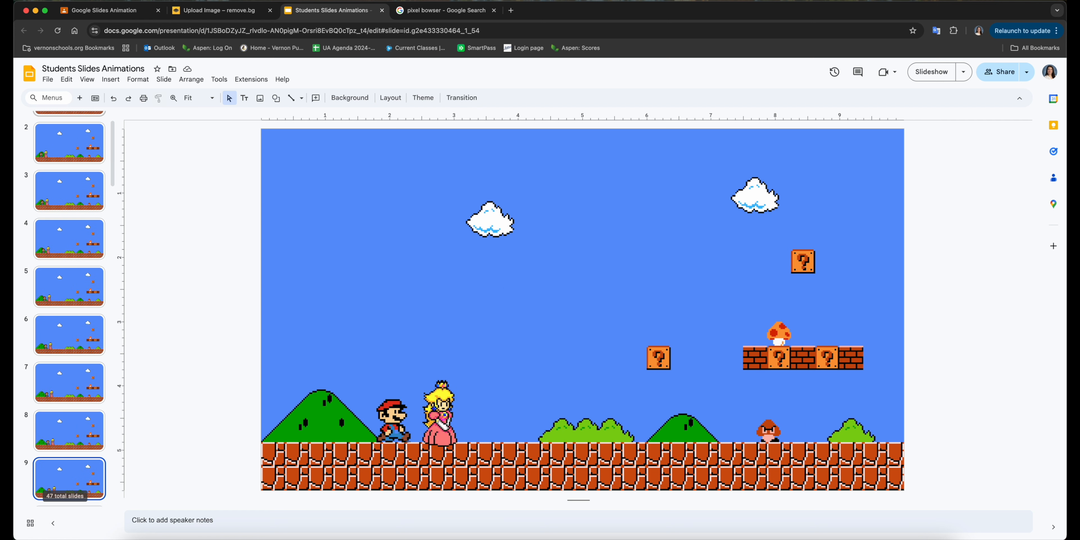
{"action": "key", "text": "Down"}
{"action": "key", "text": "Down"}
{"action": "key", "text": "Down"}
{"action": "key", "text": "Down"}
{"action": "key", "text": "Down"}
{"action": "key", "text": "Down"}
{"action": "key", "text": "Down"}
{"action": "key", "text": "Down"}
{"action": "key", "text": "Down"}
{"action": "key", "text": "Down"}
{"action": "key", "text": "Down"}
{"action": "key", "text": "Down"}
{"action": "key", "text": "Down"}
{"action": "key", "text": "Down"}
{"action": "key", "text": "Down"}
{"action": "key", "text": "Down"}
{"action": "key", "text": "Down"}
{"action": "key", "text": "Down"}
{"action": "key", "text": "Down"}
{"action": "key", "text": "Down"}
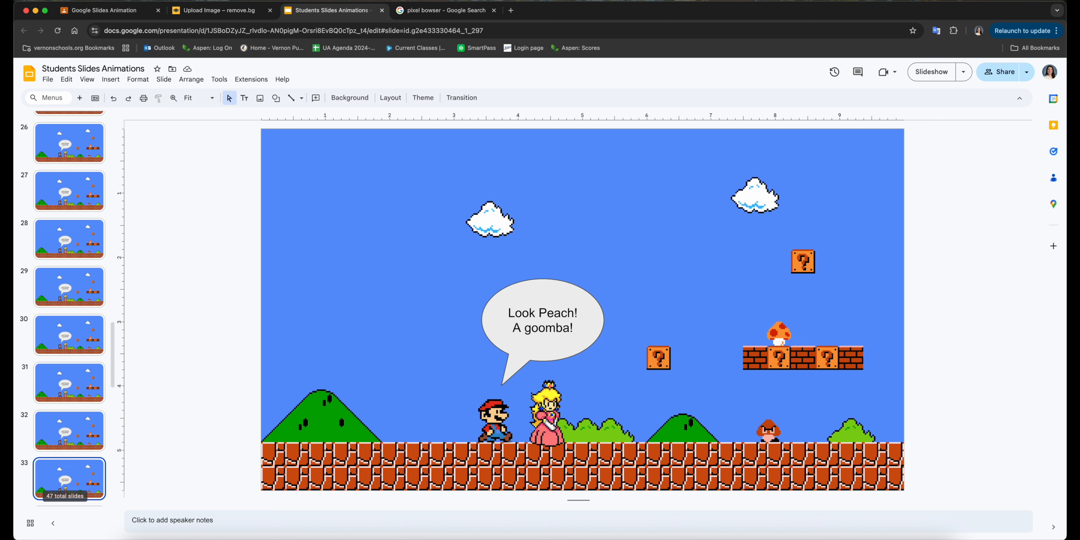
{"action": "key", "text": "Down"}
{"action": "key", "text": "Down"}
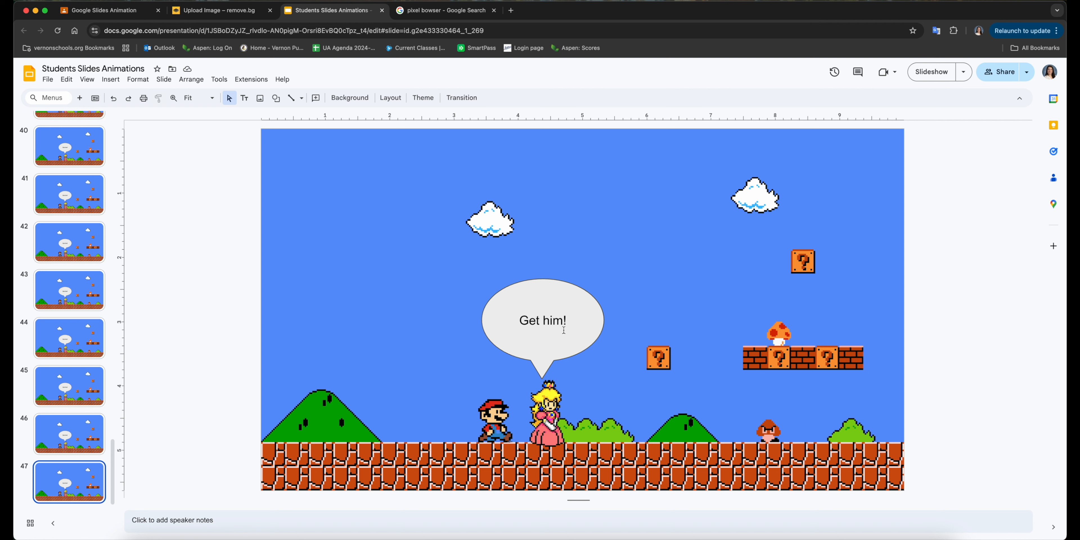
- On slide 47, delete the "Get him!" speech bubble and lower Peach's opacity to 81%
{"action": "left_click", "coordinate": [562, 350]}
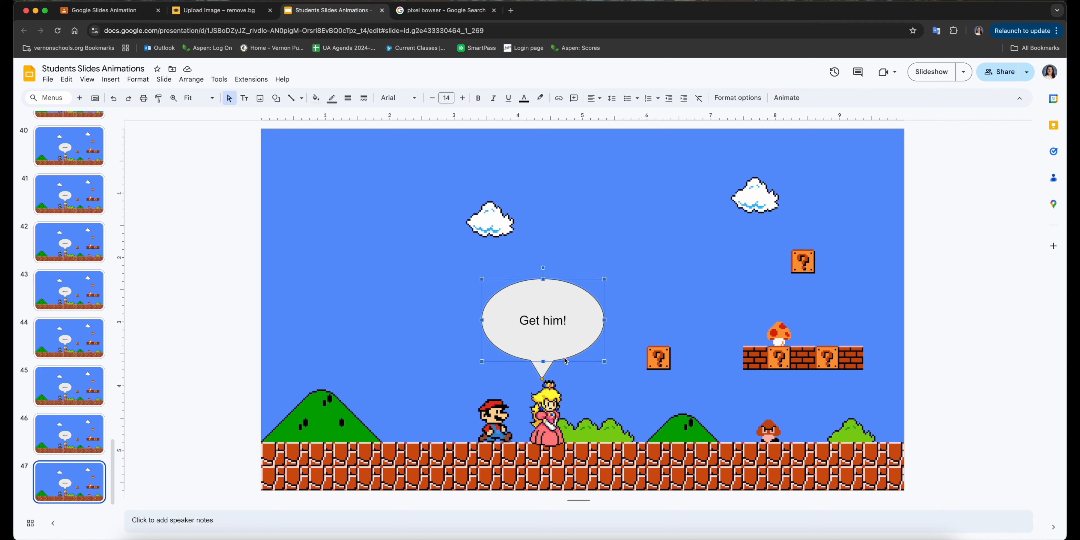
{"action": "key", "text": "Delete"}
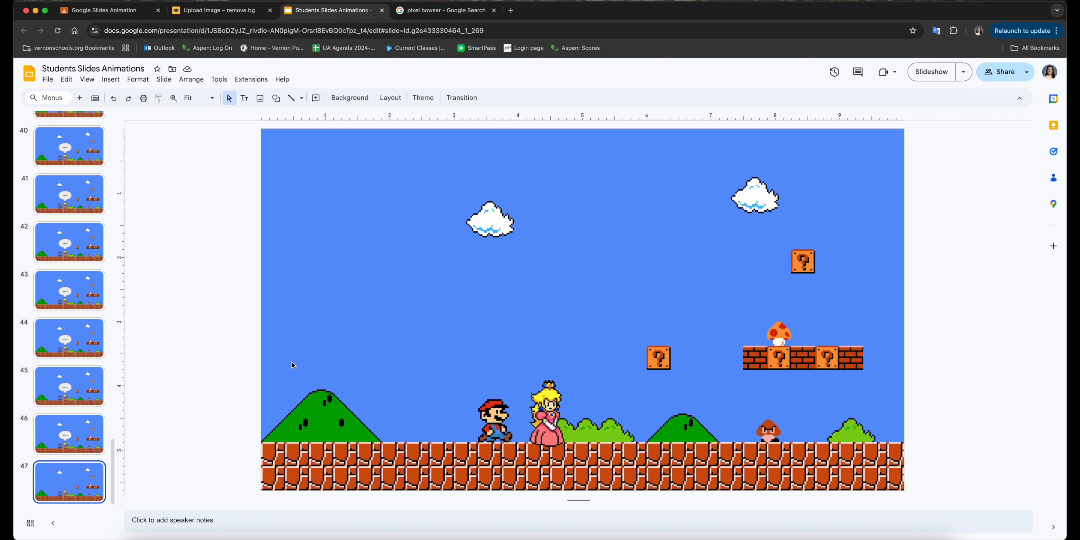
{"action": "left_click", "coordinate": [552, 413]}
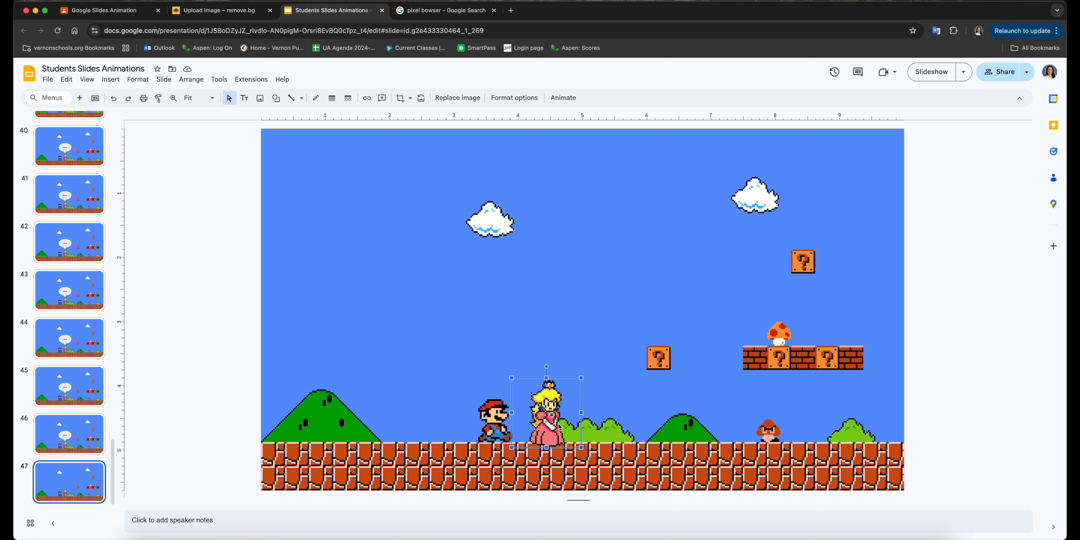
{"action": "left_click", "coordinate": [503, 102]}
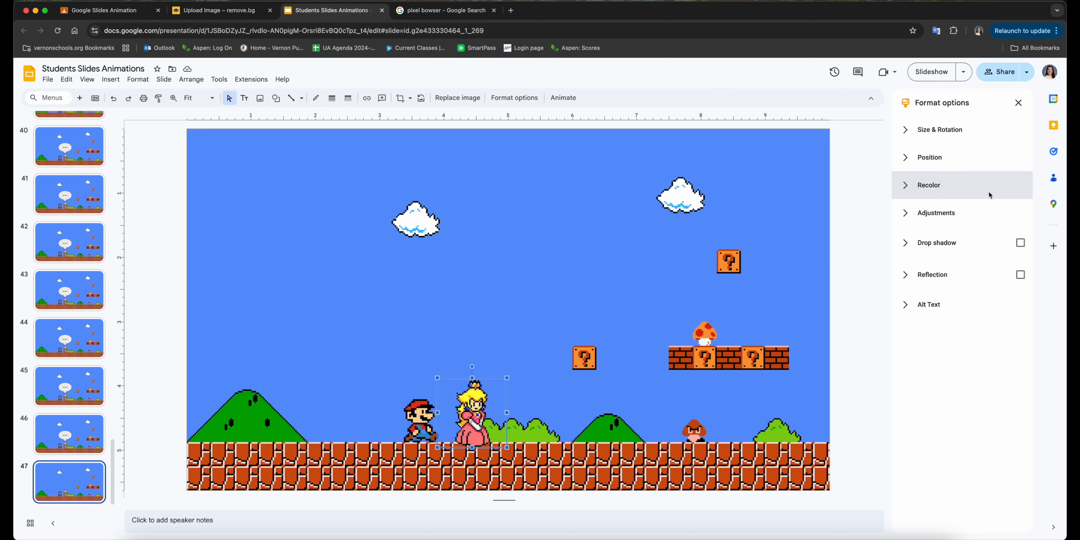
{"action": "left_click", "coordinate": [985, 216]}
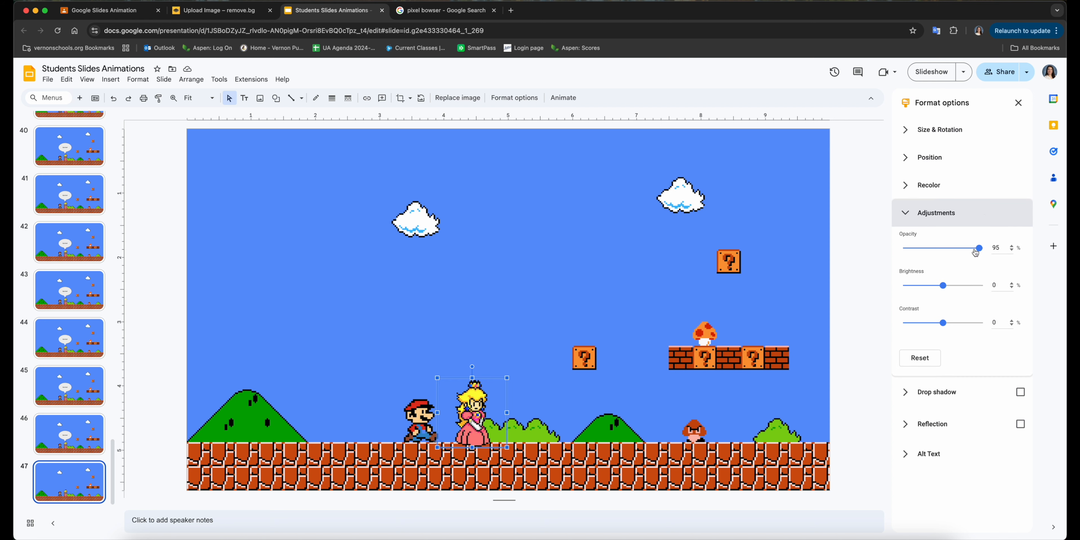
{"action": "left_click_drag", "start_coordinate": [976, 252], "coordinate": [968, 250]}
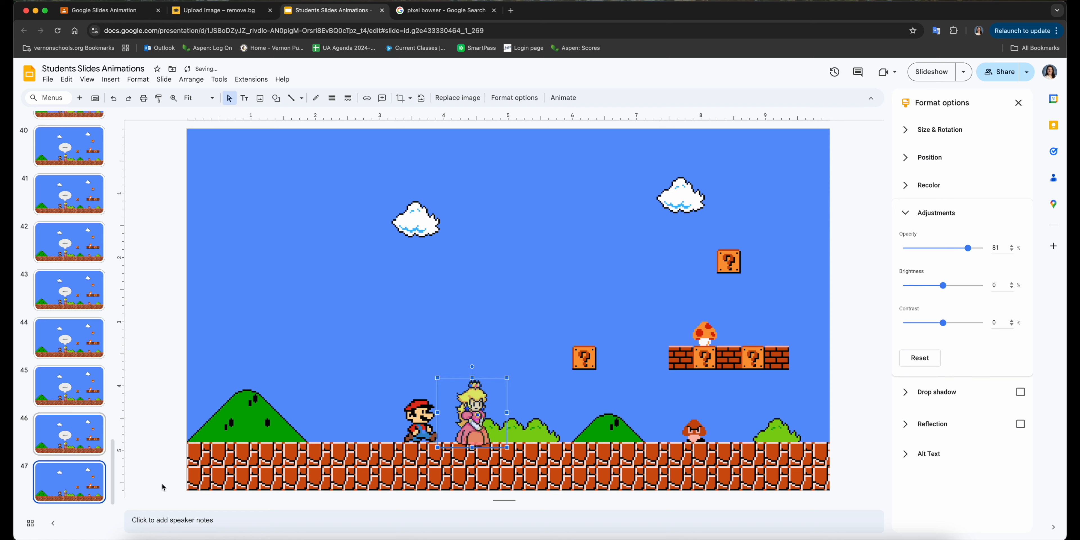
- Duplicate the last slide twice, lowering Peach's opacity to 71% on slide 48 and to 61% on slide 49
{"action": "right_click", "coordinate": [73, 481]}
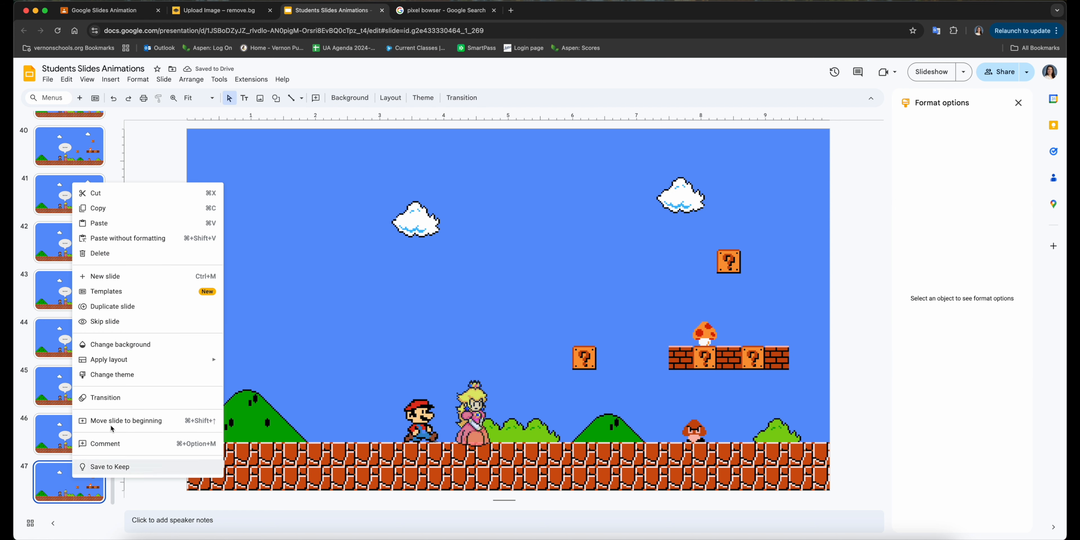
{"action": "left_click", "coordinate": [470, 393]}
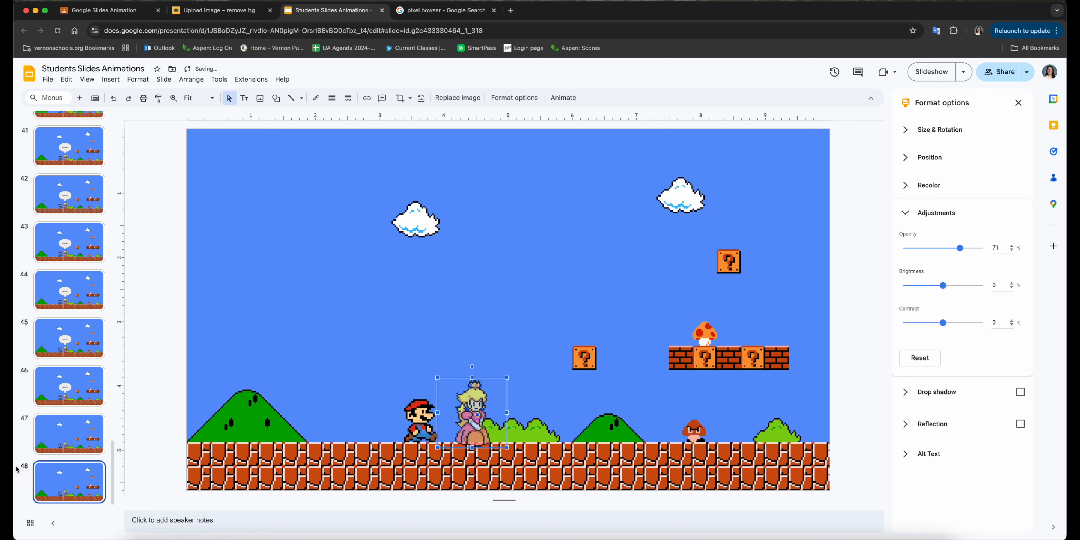
{"action": "right_click", "coordinate": [39, 475]}
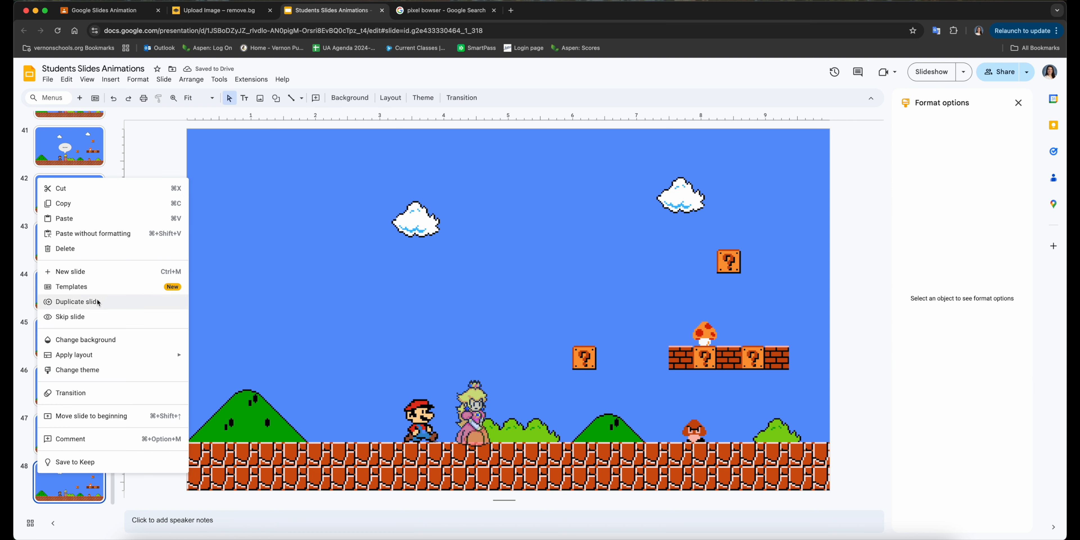
{"action": "left_click", "coordinate": [78, 301]}
{"action": "left_click", "coordinate": [505, 382]}
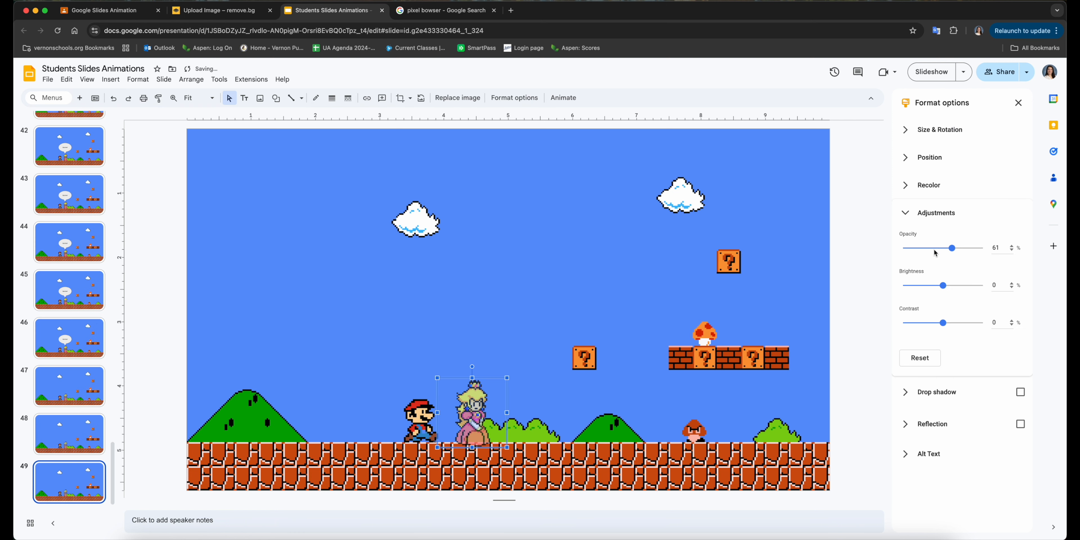
- Add slides 50 to 52 by duplicating the last slide each time, fading Peach further on each to 31% opacity on slide 52
{"action": "right_click", "coordinate": [54, 478]}
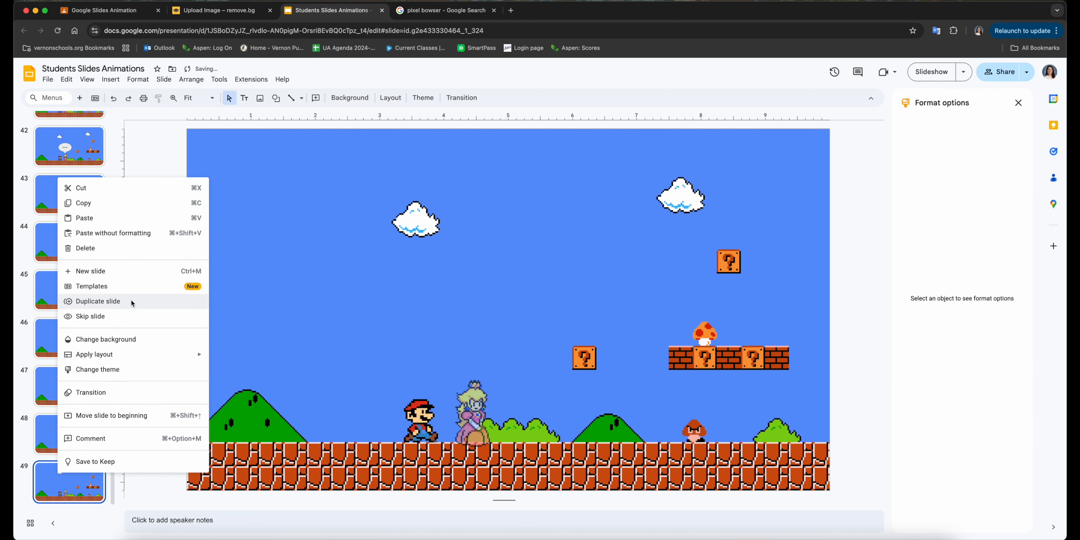
{"action": "left_click", "coordinate": [98, 301]}
{"action": "left_click", "coordinate": [477, 396]}
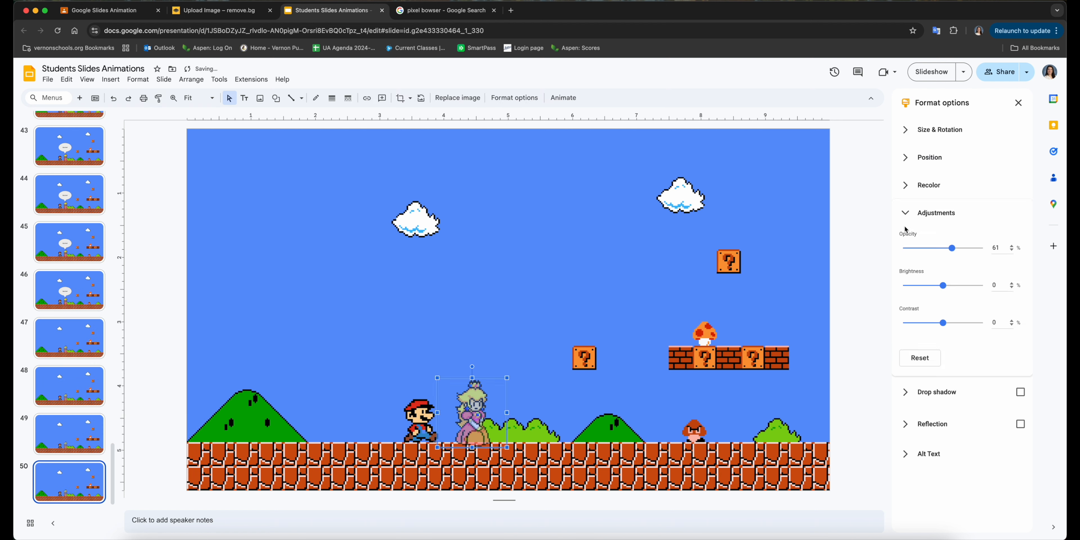
{"action": "right_click", "coordinate": [73, 476]}
{"action": "left_click", "coordinate": [159, 310]}
{"action": "right_click", "coordinate": [47, 473]}
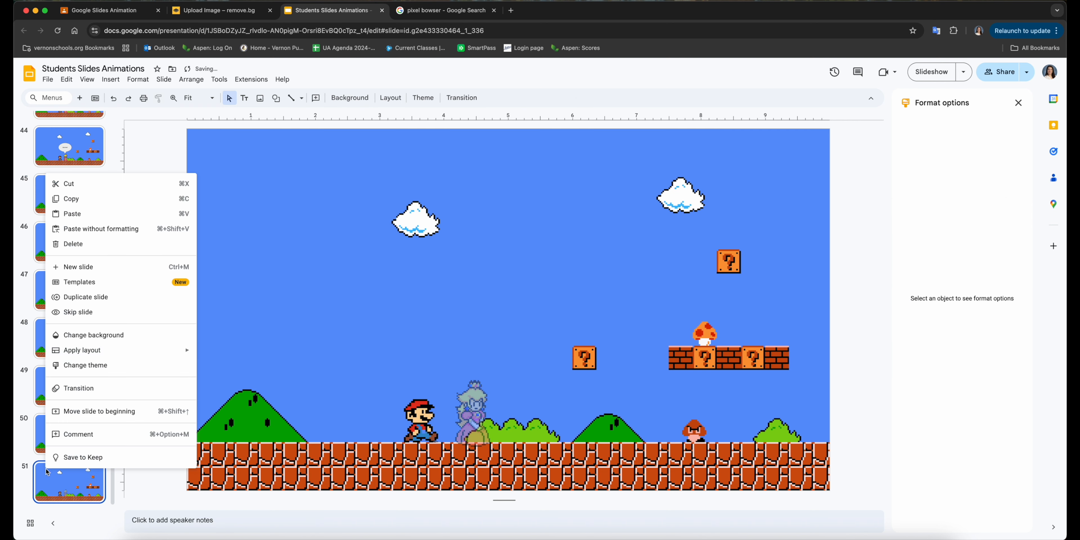
{"action": "left_click", "coordinate": [147, 298]}
{"action": "left_click", "coordinate": [475, 398]}
{"action": "left_click", "coordinate": [913, 248]}
- Add slides 53 to 55 by duplication, continuing Peach's fade to 11% opacity on slide 54 and 1% on slide 55
{"action": "right_click", "coordinate": [49, 471]}
{"action": "left_click", "coordinate": [98, 300]}
{"action": "left_click", "coordinate": [476, 398]}
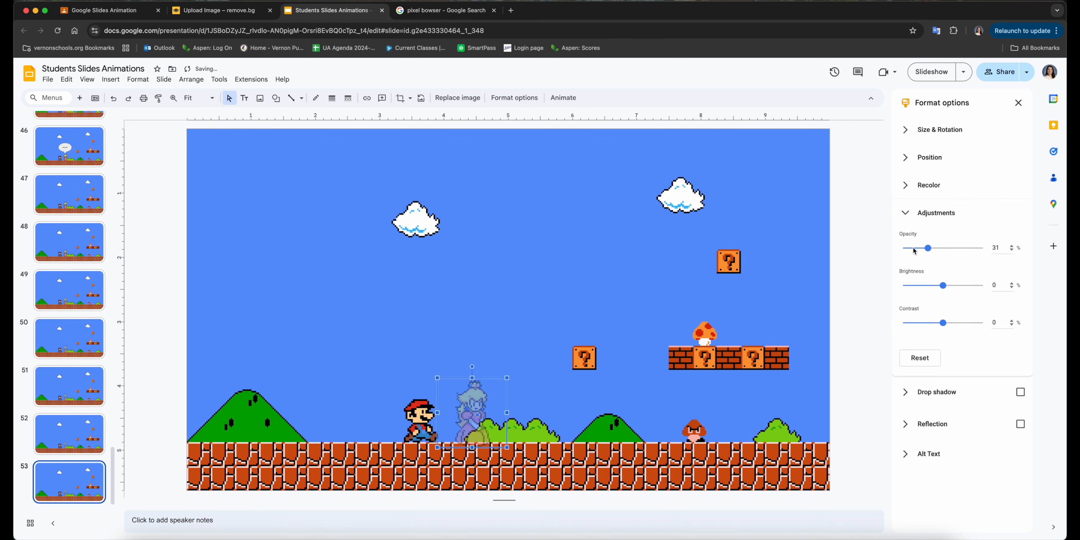
{"action": "left_click", "coordinate": [913, 248]}
{"action": "right_click", "coordinate": [56, 493]}
{"action": "left_click", "coordinate": [117, 322]}
{"action": "left_click", "coordinate": [476, 399]}
{"action": "left_click", "coordinate": [909, 248]}
{"action": "right_click", "coordinate": [68, 478]}
{"action": "left_click", "coordinate": [113, 307]}
{"action": "left_click", "coordinate": [476, 398]}
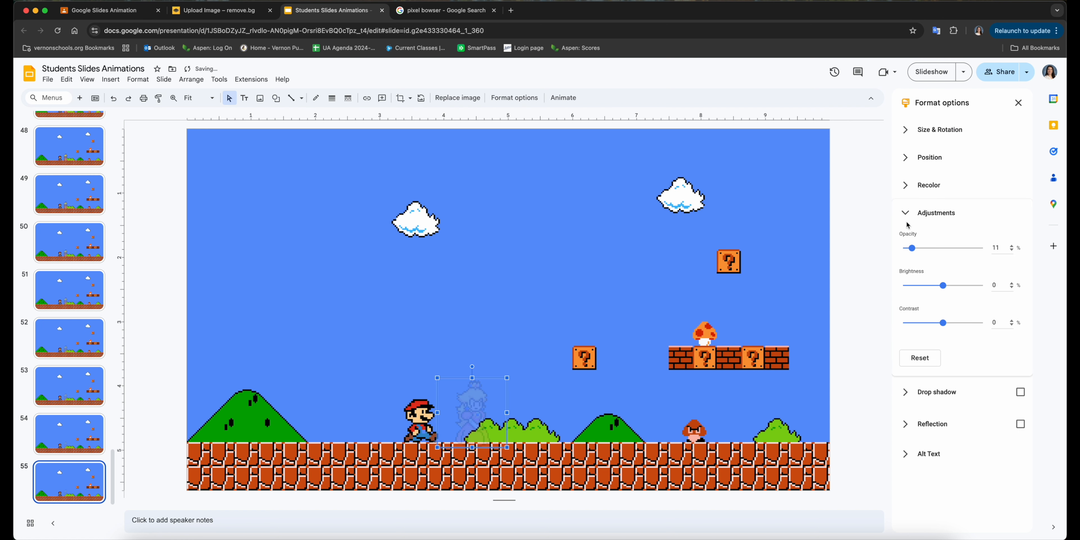
{"action": "left_click", "coordinate": [366, 488]}
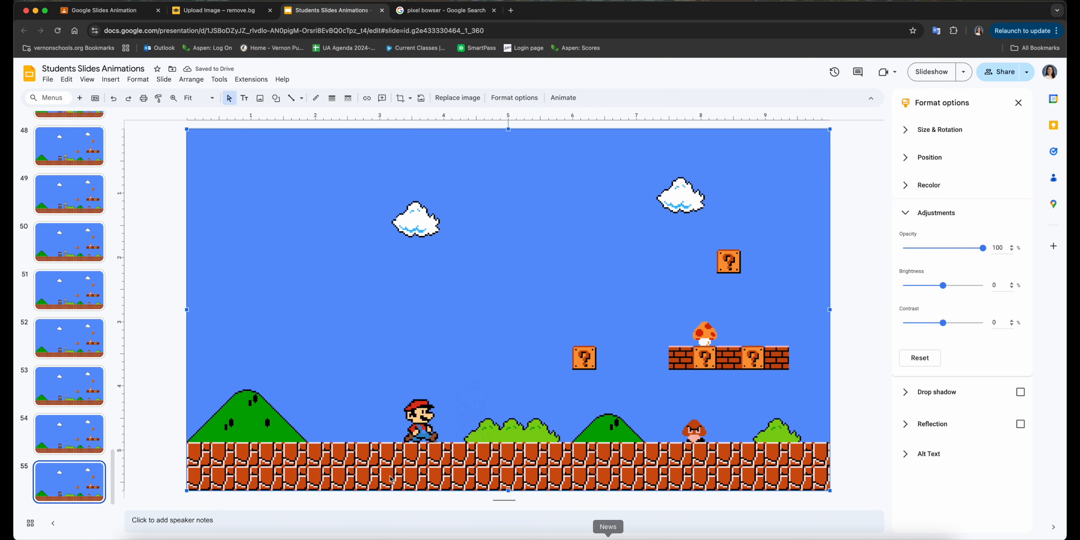
- Preview the animation from slide 1 through slide 55 to check Peach's gradual fade-out after the dialogue
{"action": "scroll", "coordinate": [67, 289], "scroll_direction": "up", "scroll_amount": 20}
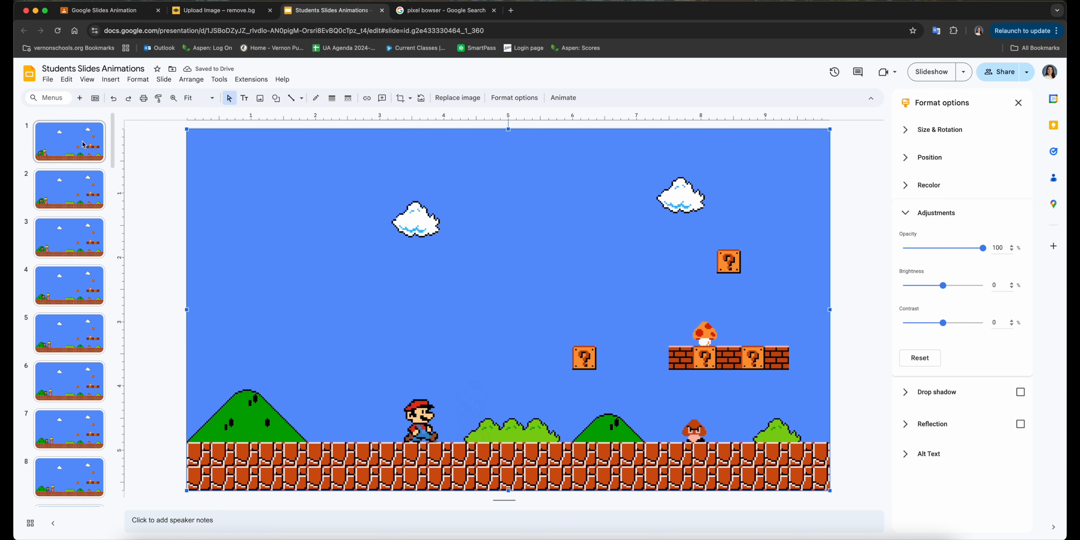
{"action": "left_click", "coordinate": [84, 144]}
{"action": "key", "text": "Down"}
{"action": "key", "text": "Down"}
{"action": "key", "text": "Down"}
{"action": "key", "text": "Down"}
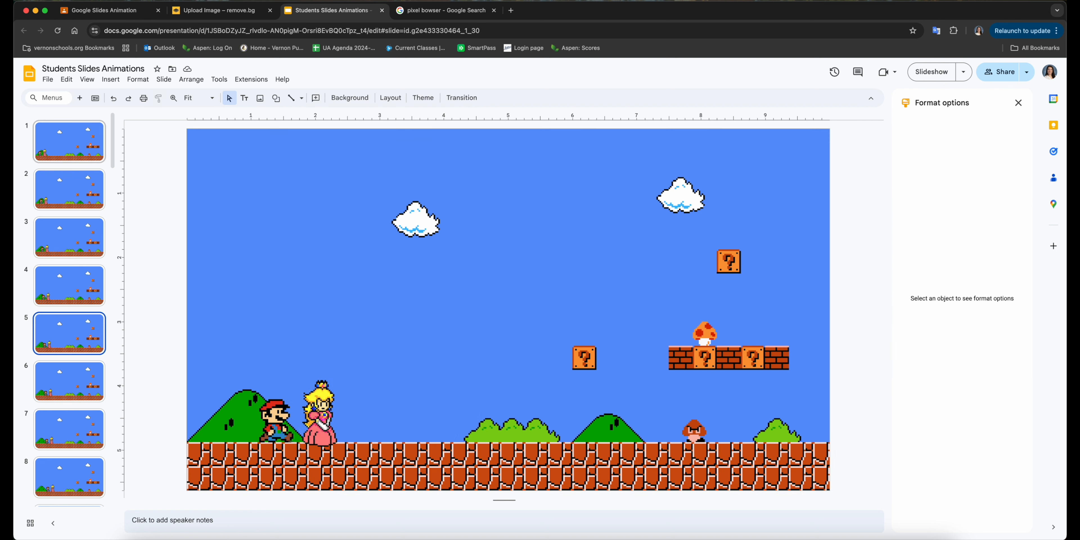
{"action": "key", "text": "Down"}
{"action": "key", "text": "Down"}
{"action": "key", "text": "Down"}
{"action": "key", "text": "Down"}
{"action": "key", "text": "Down"}
{"action": "key", "text": "Down"}
{"action": "key", "text": "Down"}
{"action": "key", "text": "Down"}
{"action": "key", "text": "Down"}
{"action": "key", "text": "Down"}
{"action": "key", "text": "Down"}
{"action": "key", "text": "Down"}
{"action": "key", "text": "Down"}
{"action": "key", "text": "Down"}
{"action": "key", "text": "Down"}
{"action": "key", "text": "Down"}
{"action": "key", "text": "Down"}
{"action": "key", "text": "Down"}
{"action": "key", "text": "Down"}
{"action": "key", "text": "Down"}
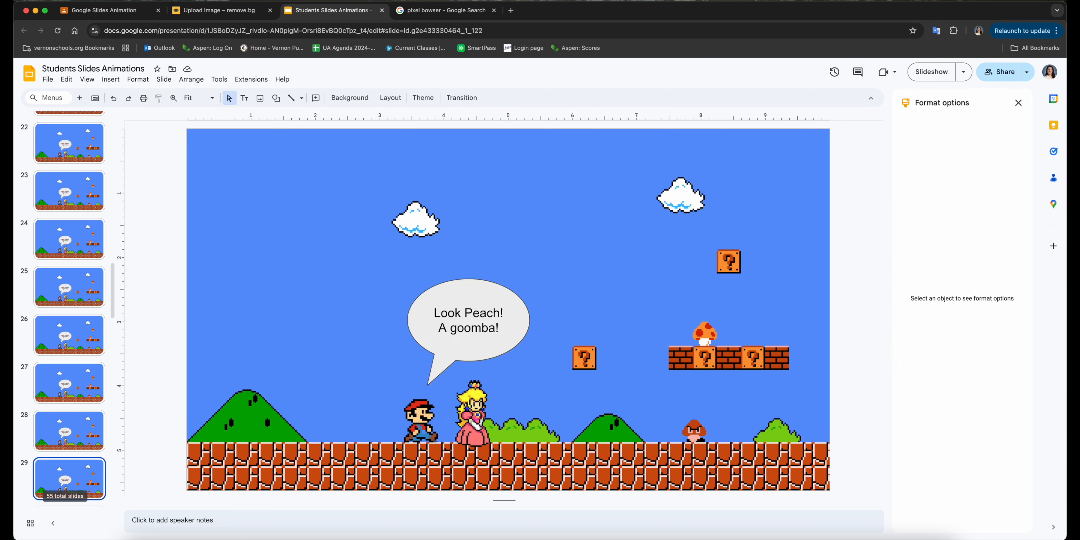
{"action": "key", "text": "Down"}
{"action": "key", "text": "Down"}
{"action": "key", "text": "Down"}
{"action": "key", "text": "Down"}
{"action": "key", "text": "Down"}
{"action": "key", "text": "Down"}
{"action": "key", "text": "Down"}
{"action": "key", "text": "Down"}
{"action": "key", "text": "Down"}
{"action": "key", "text": "Down"}
{"action": "key", "text": "Down"}
{"action": "key", "text": "Down"}
{"action": "key", "text": "Down"}
{"action": "key", "text": "Down"}
{"action": "key", "text": "Down"}
{"action": "key", "text": "Down"}
{"action": "key", "text": "Down"}
{"action": "key", "text": "Down"}
{"action": "key", "text": "Down"}
{"action": "key", "text": "Down"}
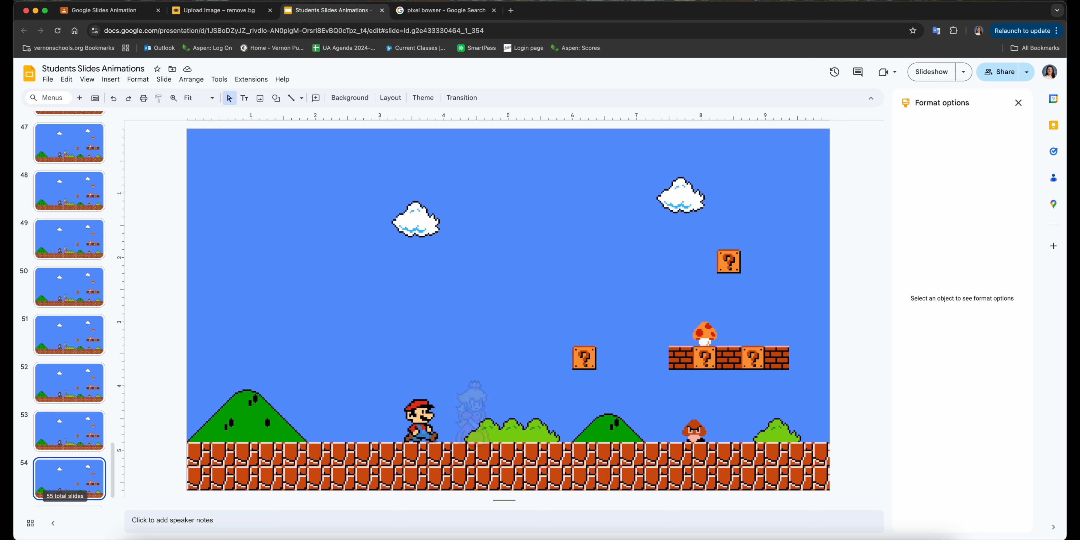
{"action": "key", "text": "Down"}
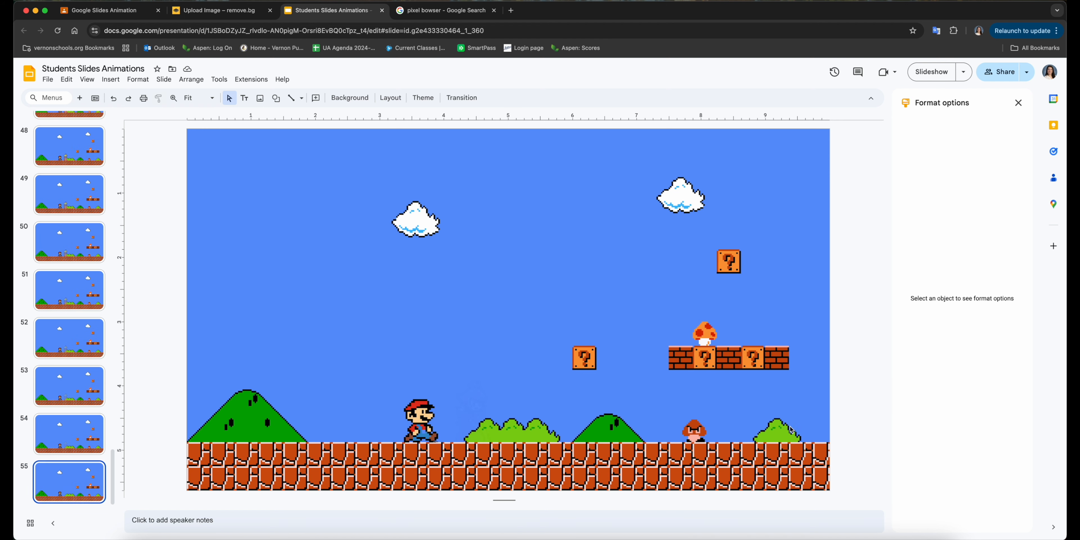
- Set Peach's opacity to 100% on slide 55 and close the image formatting options
{"action": "left_click", "coordinate": [474, 401]}
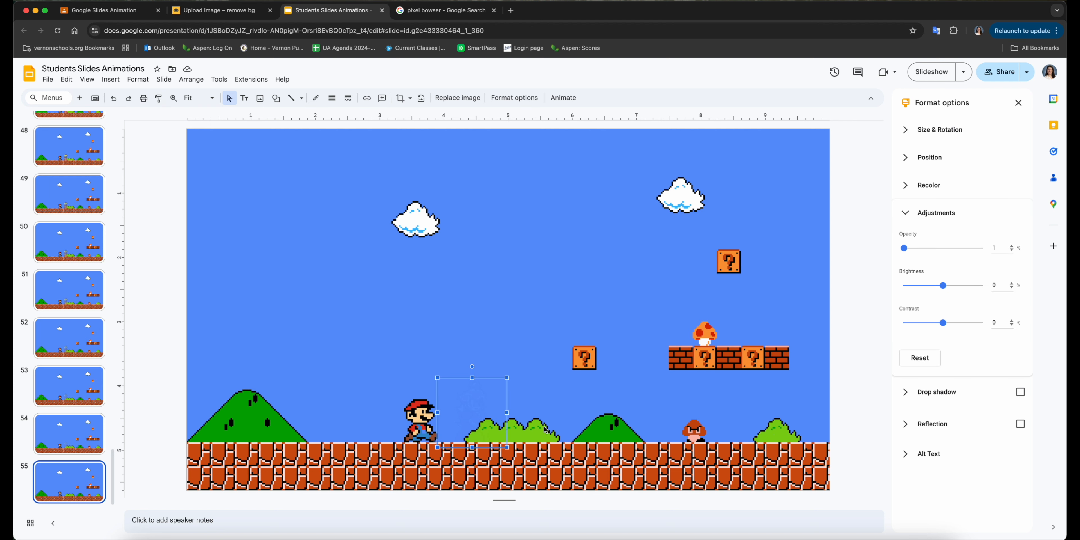
{"action": "left_click_drag", "start_coordinate": [930, 249], "coordinate": [991, 251]}
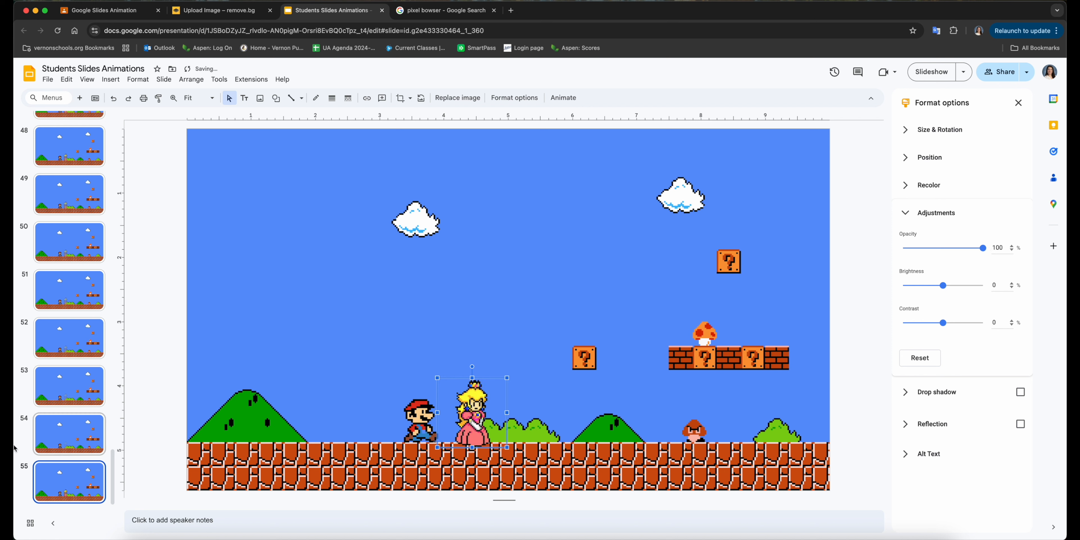
{"action": "left_click", "coordinate": [1019, 103]}
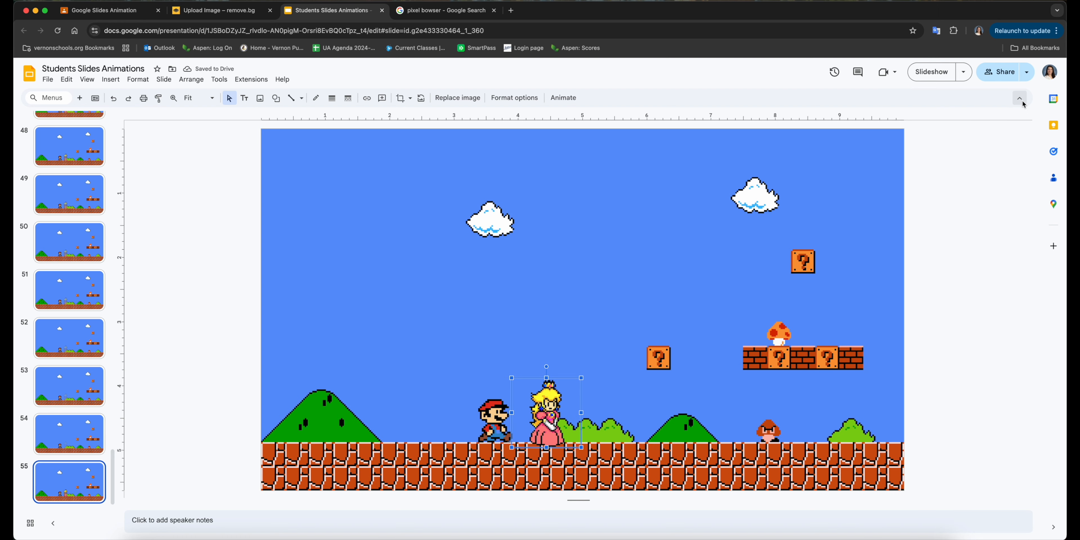
{"action": "scroll", "coordinate": [59, 403], "scroll_direction": "up", "scroll_amount": 20}
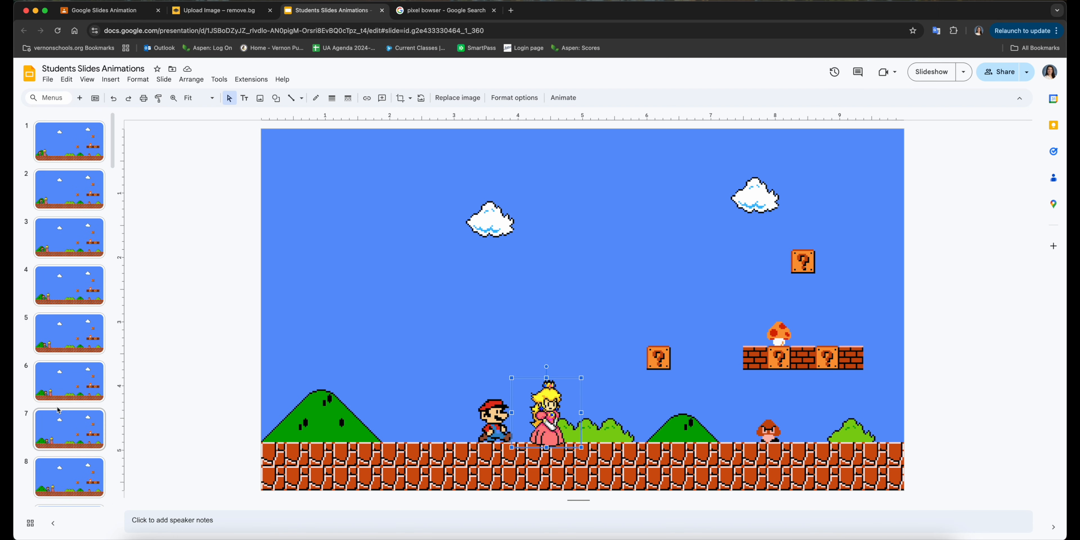
{"action": "scroll", "coordinate": [59, 410], "scroll_direction": "down", "scroll_amount": 20}
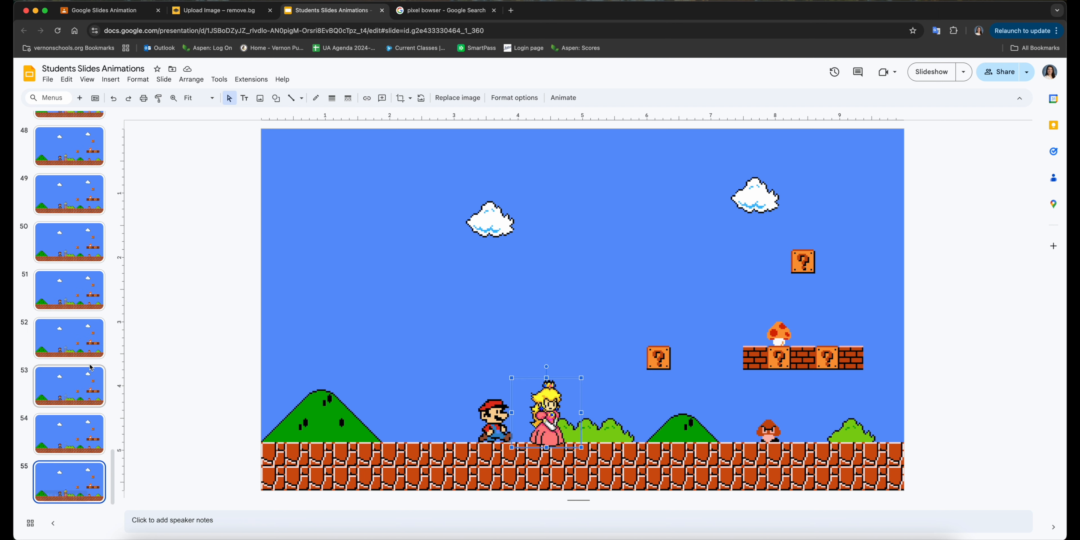
{"action": "scroll", "coordinate": [90, 368], "scroll_direction": "up", "scroll_amount": 20}
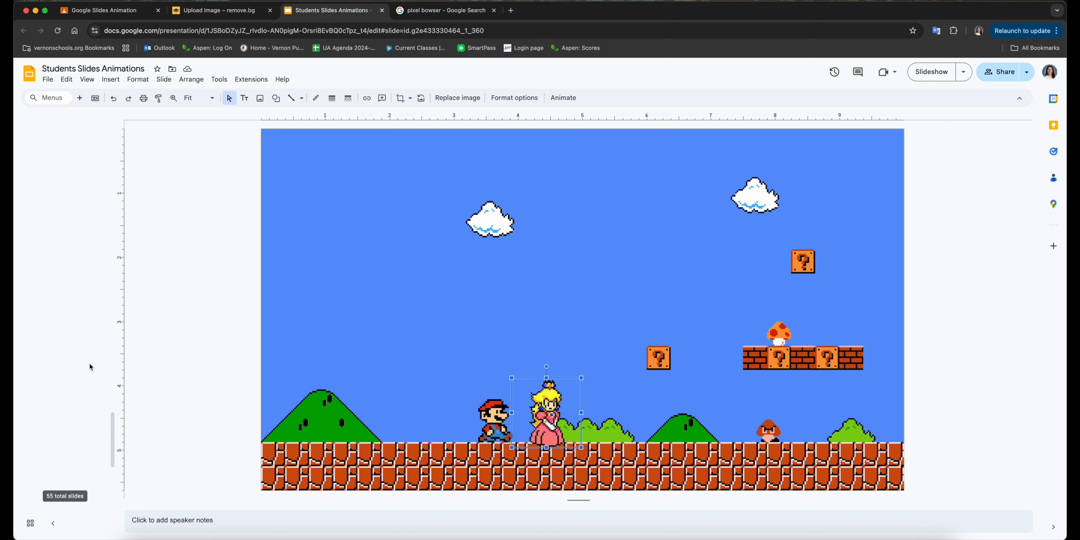